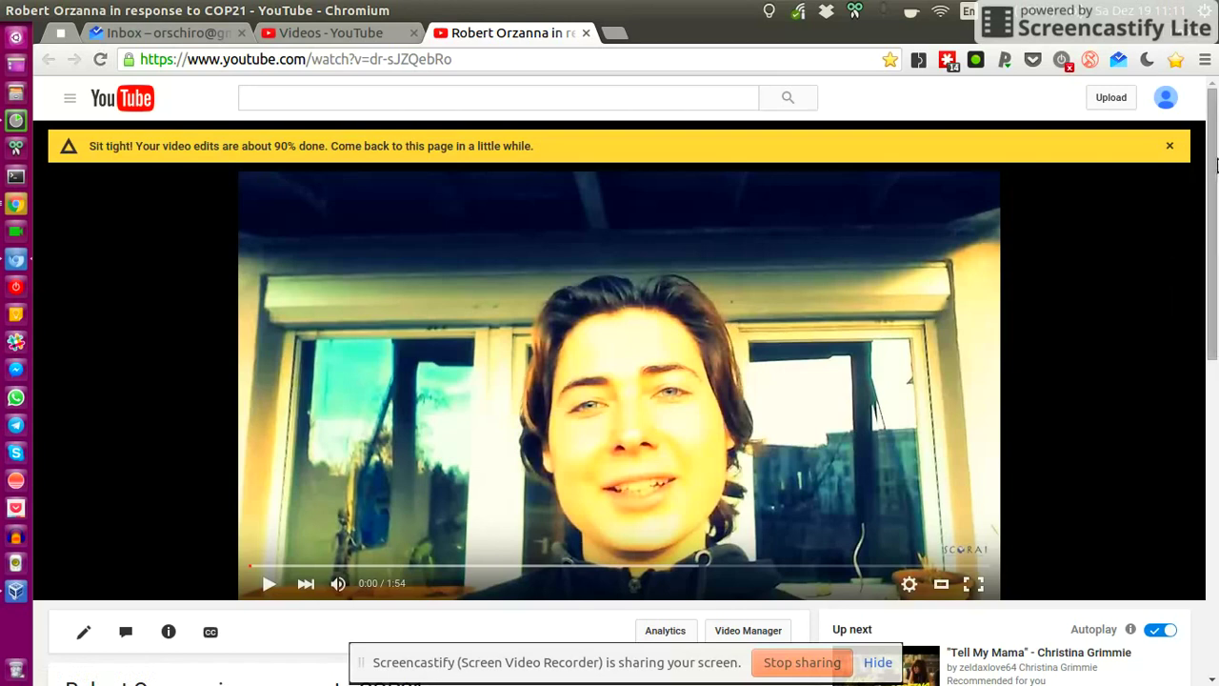
- Highlight the Paris agreement question in the 'RE: European TV documentary' email, then return to the video tab
scroll(1216, 165, down, 2)
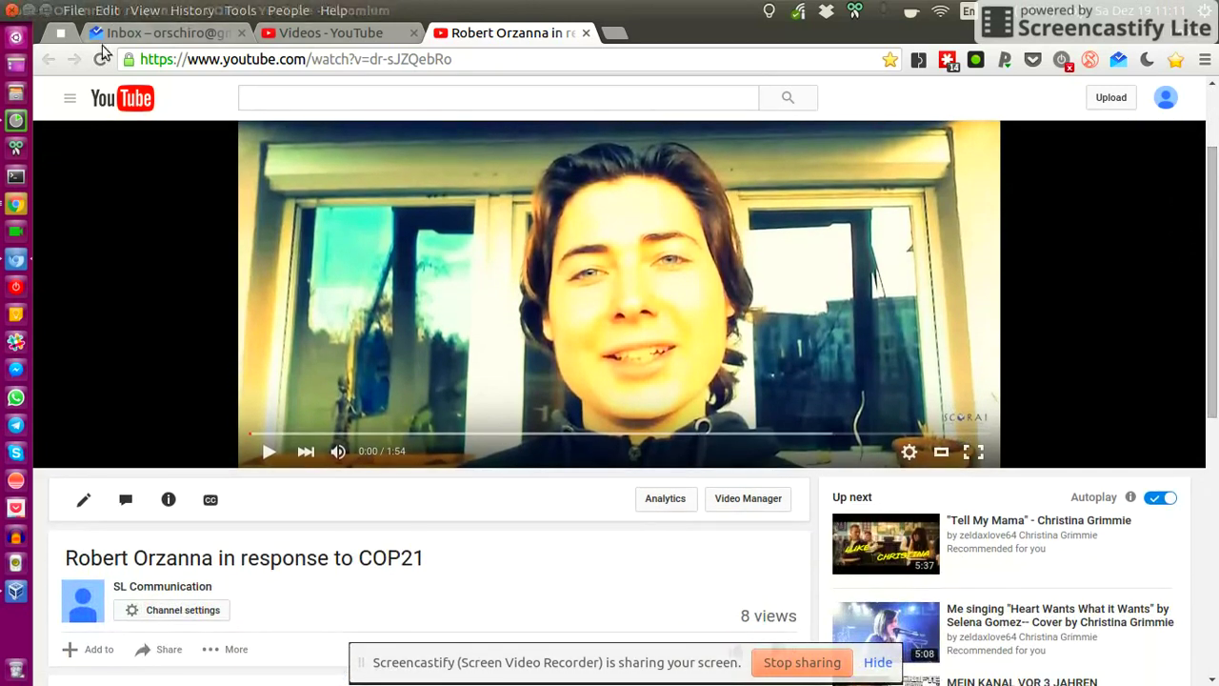
click(154, 36)
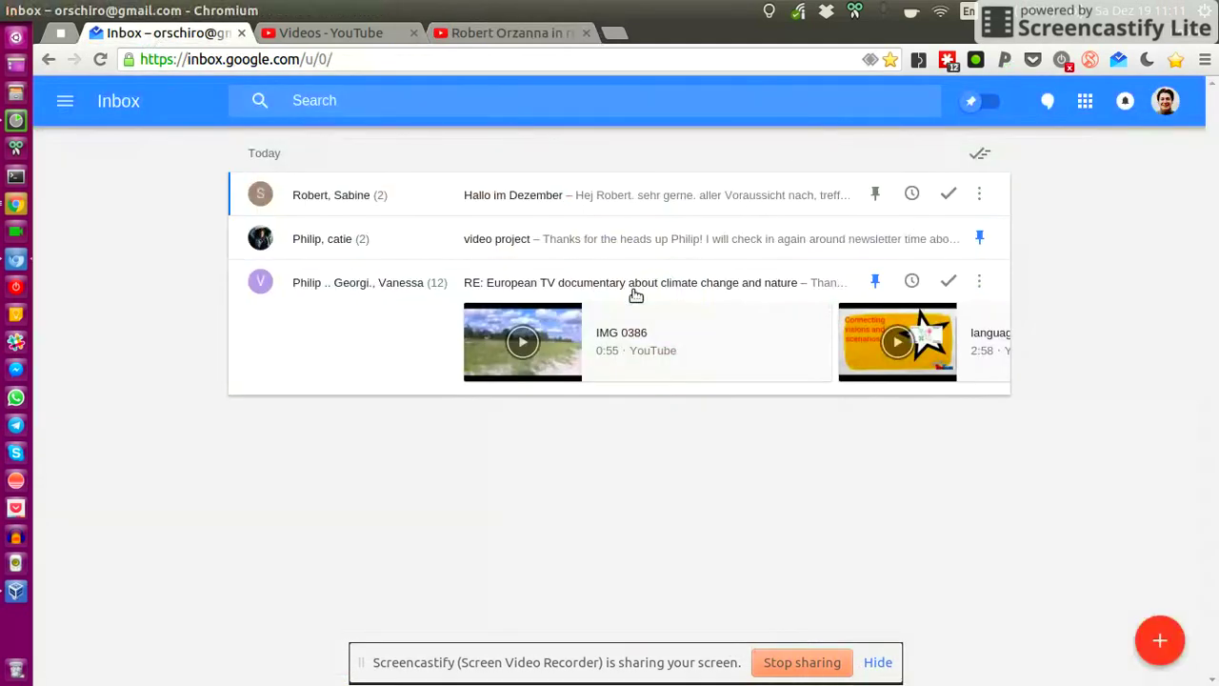
click(614, 283)
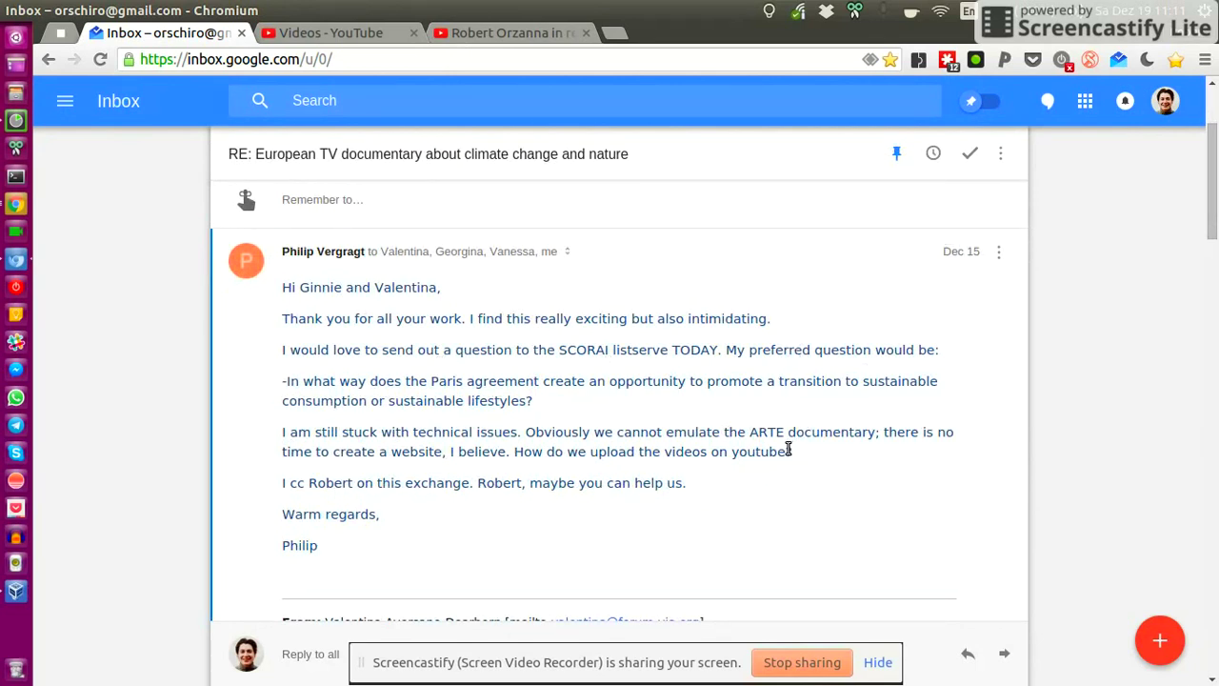
drag(580, 401, 287, 382)
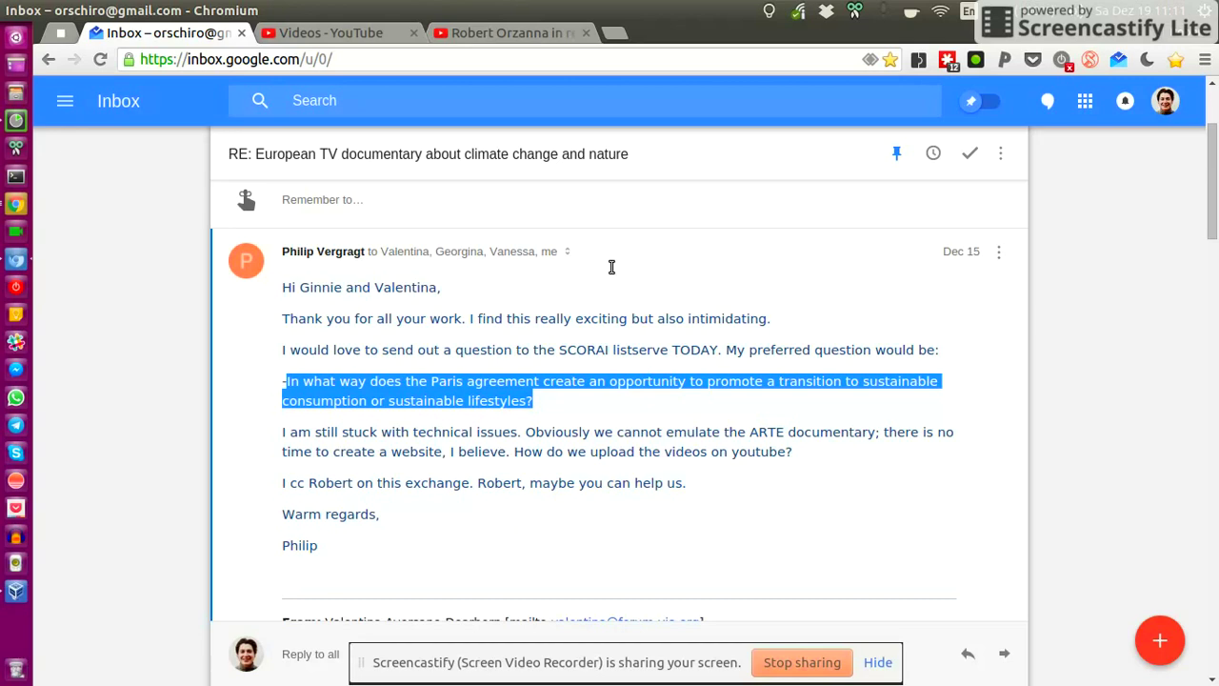
scroll(1215, 205, up, 1)
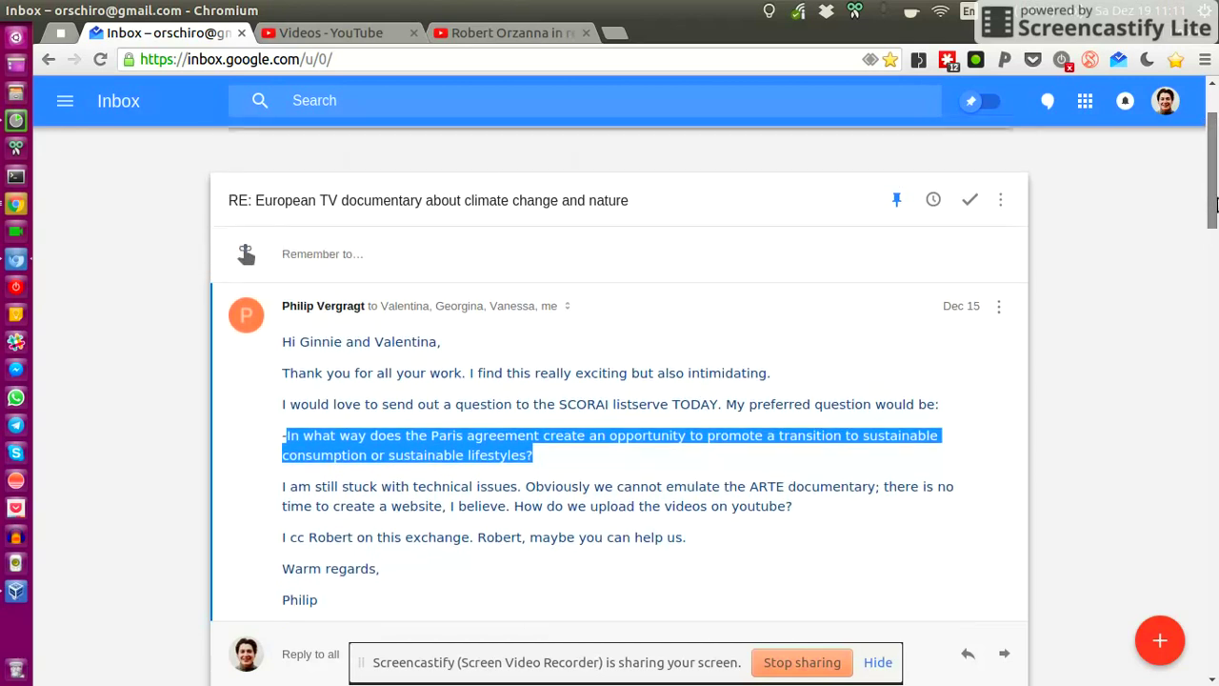
scroll(1215, 205, up, 2)
key(ctrl+Tab)
key(ctrl+Tab)
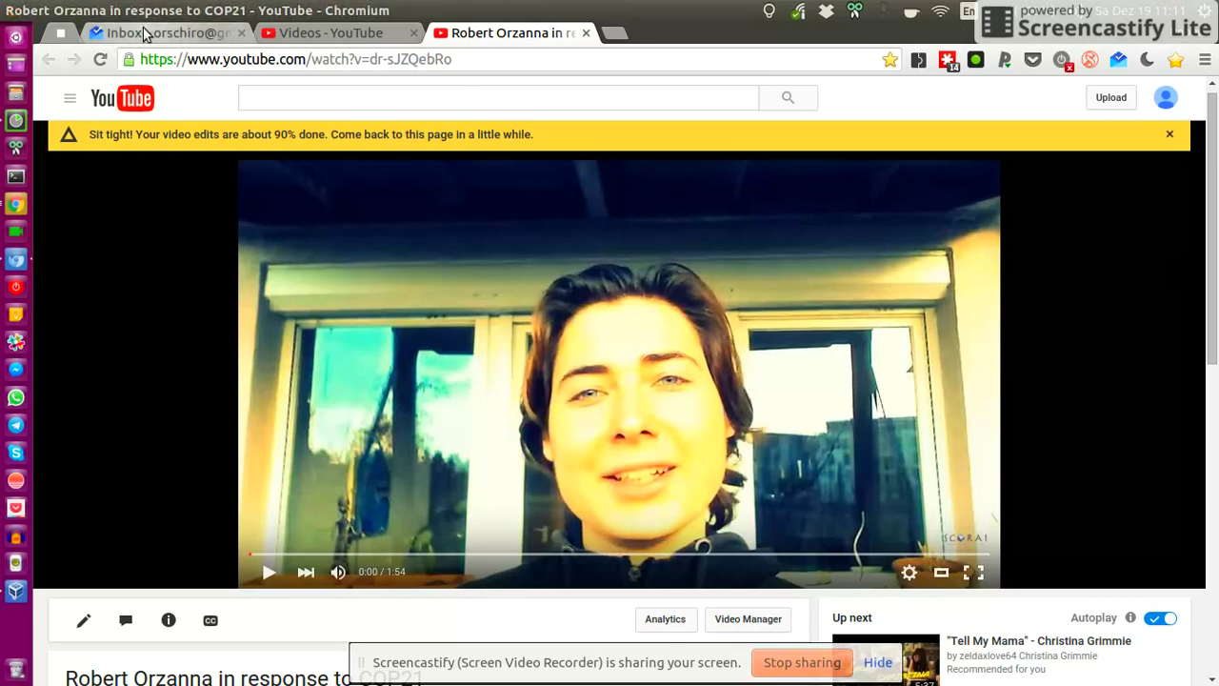
click(188, 31)
scroll(702, 264, down, 5)
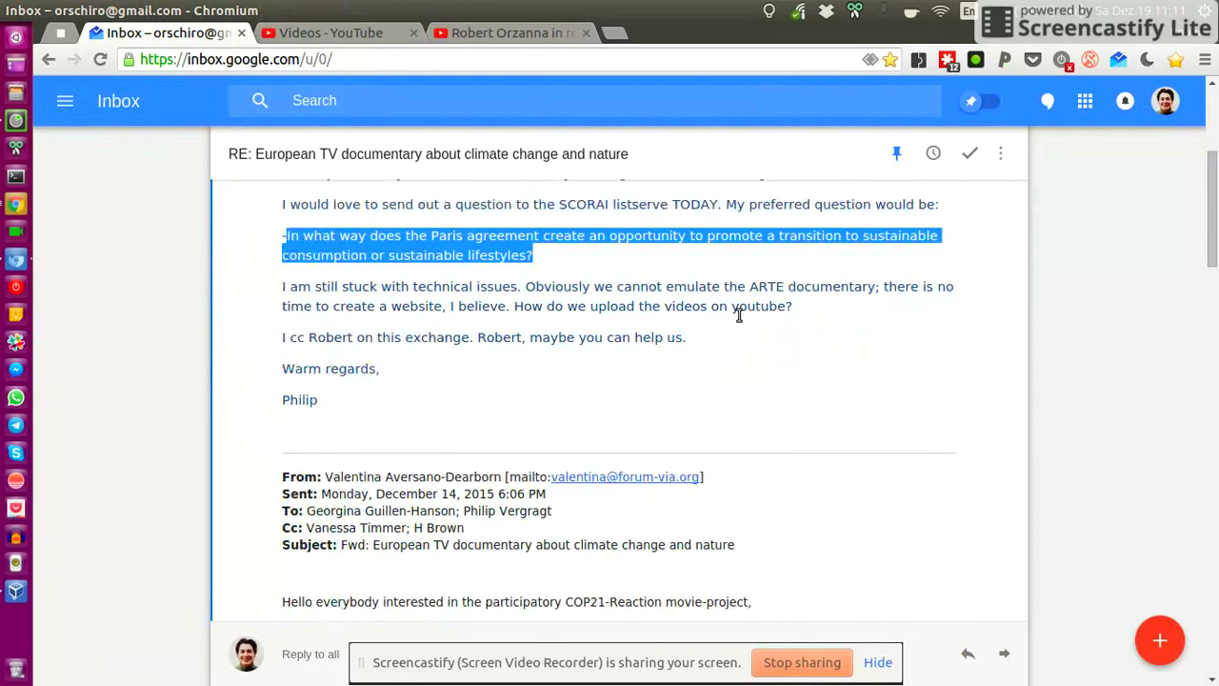
scroll(738, 304, up, 5)
click(505, 31)
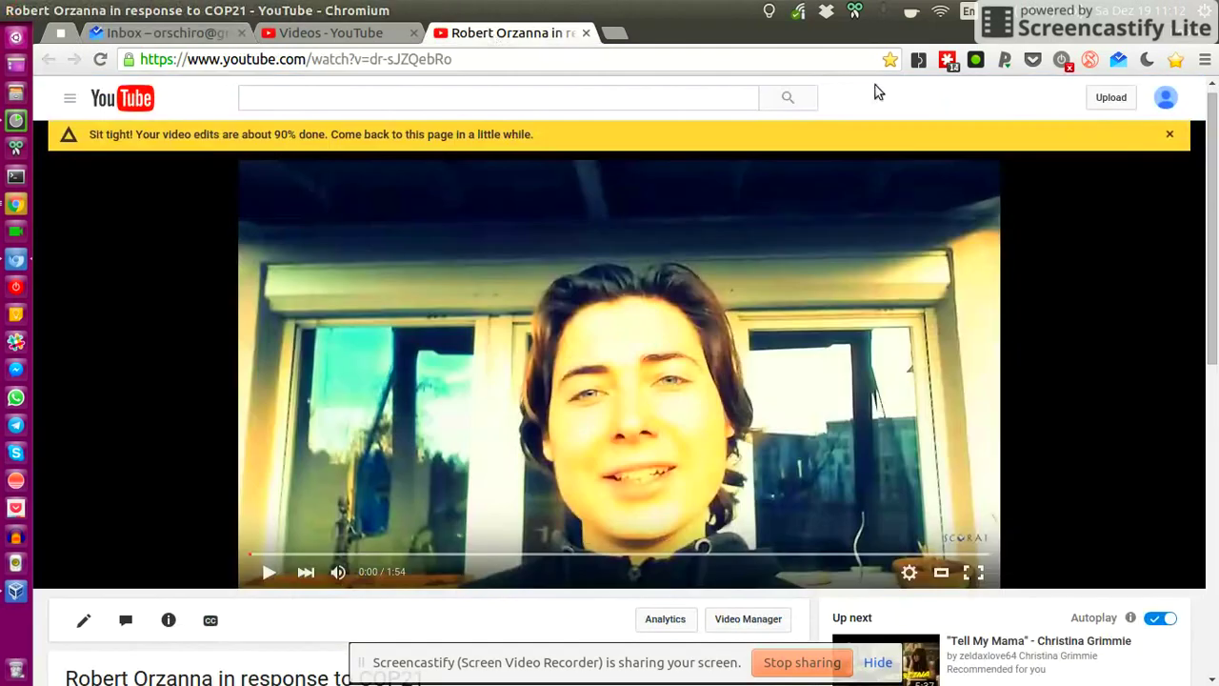
click(1167, 99)
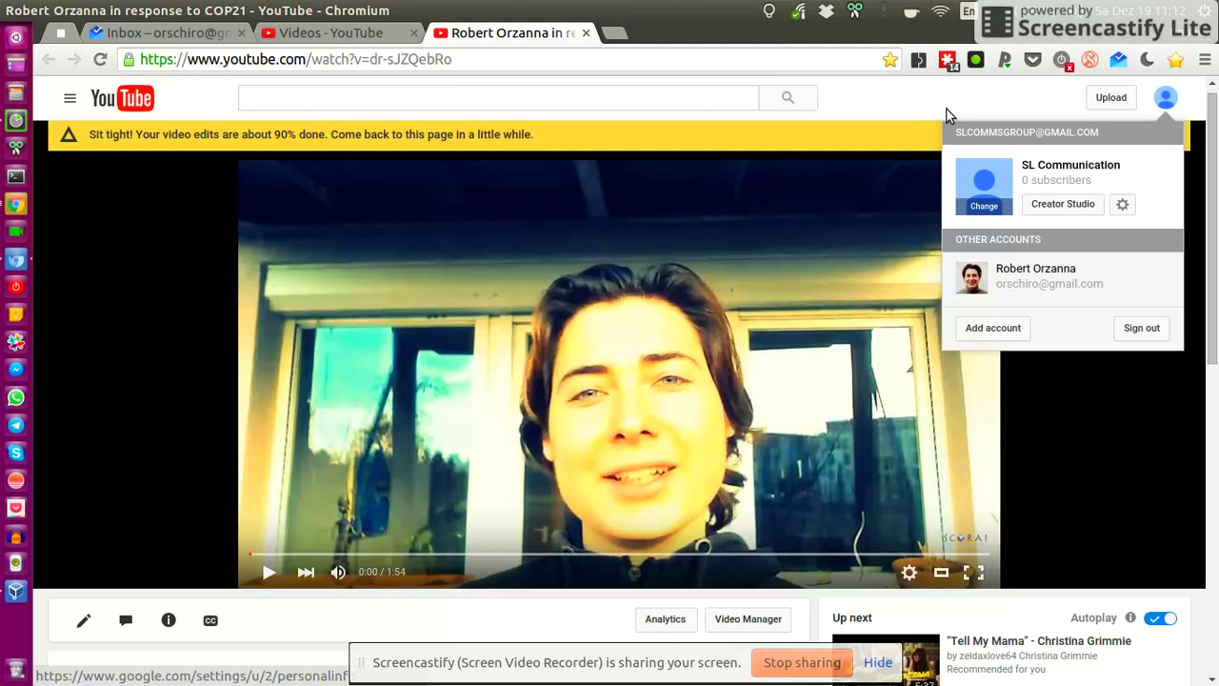
click(938, 107)
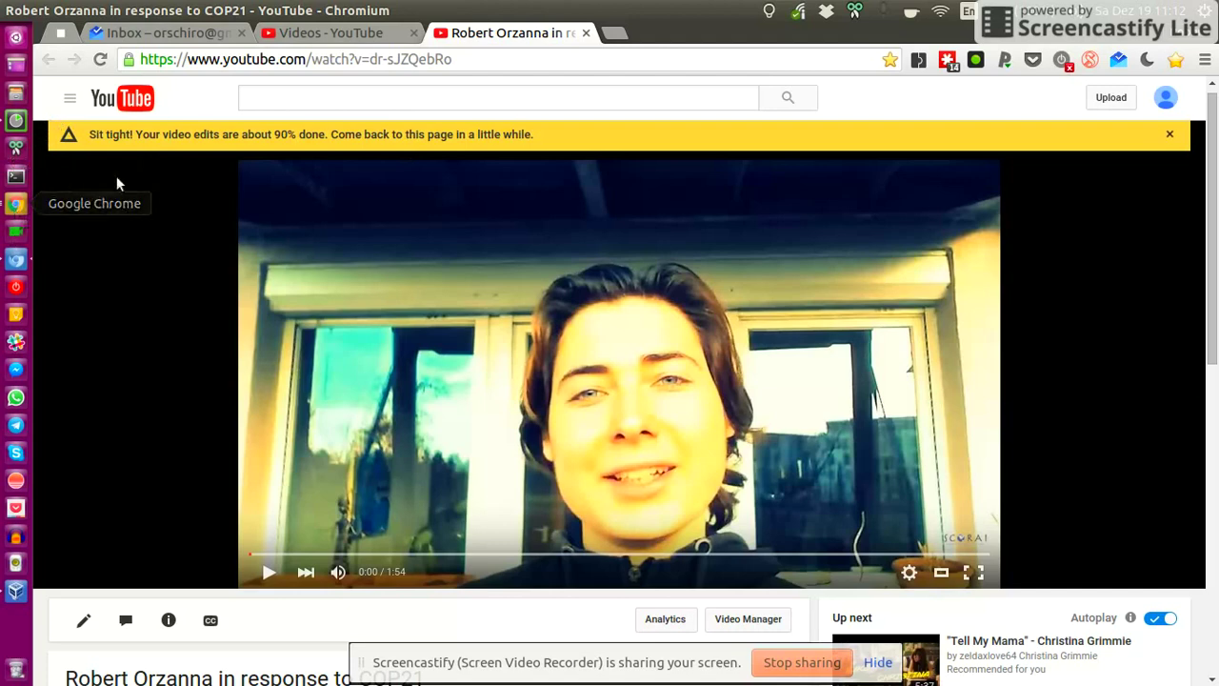
- Load screencastify.com in a new tab and scroll through its home page
click(621, 36)
text(scre)
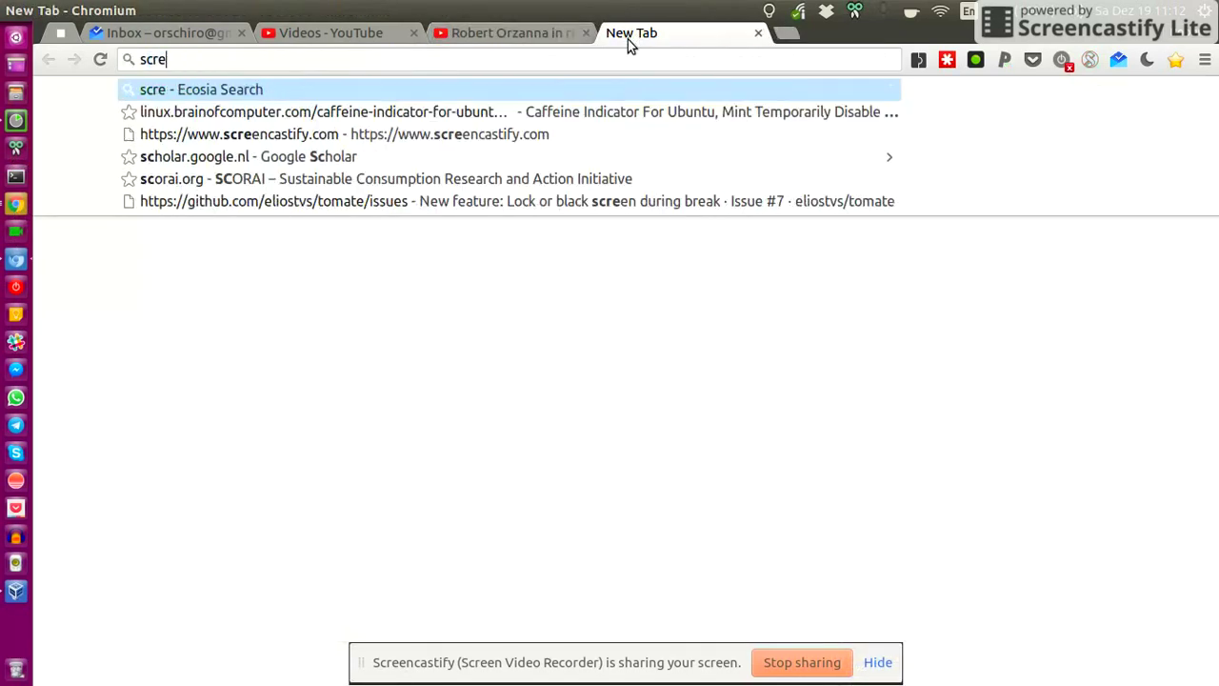
text(encastify)
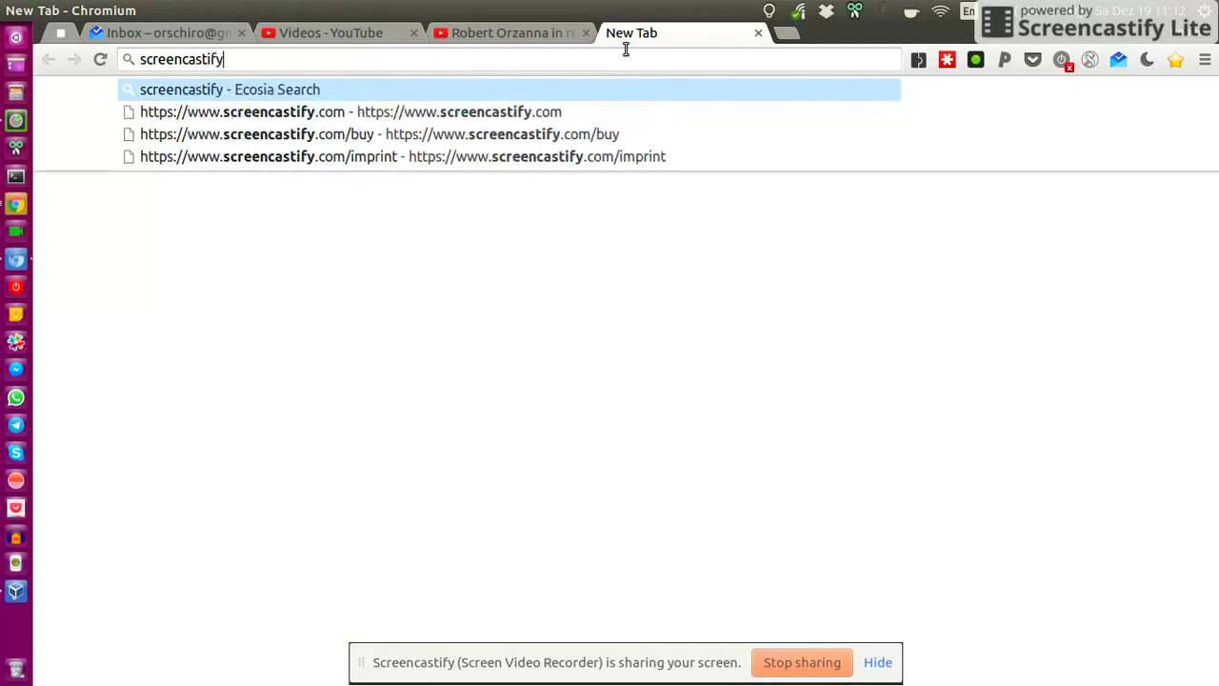
key(Down)
key(Return)
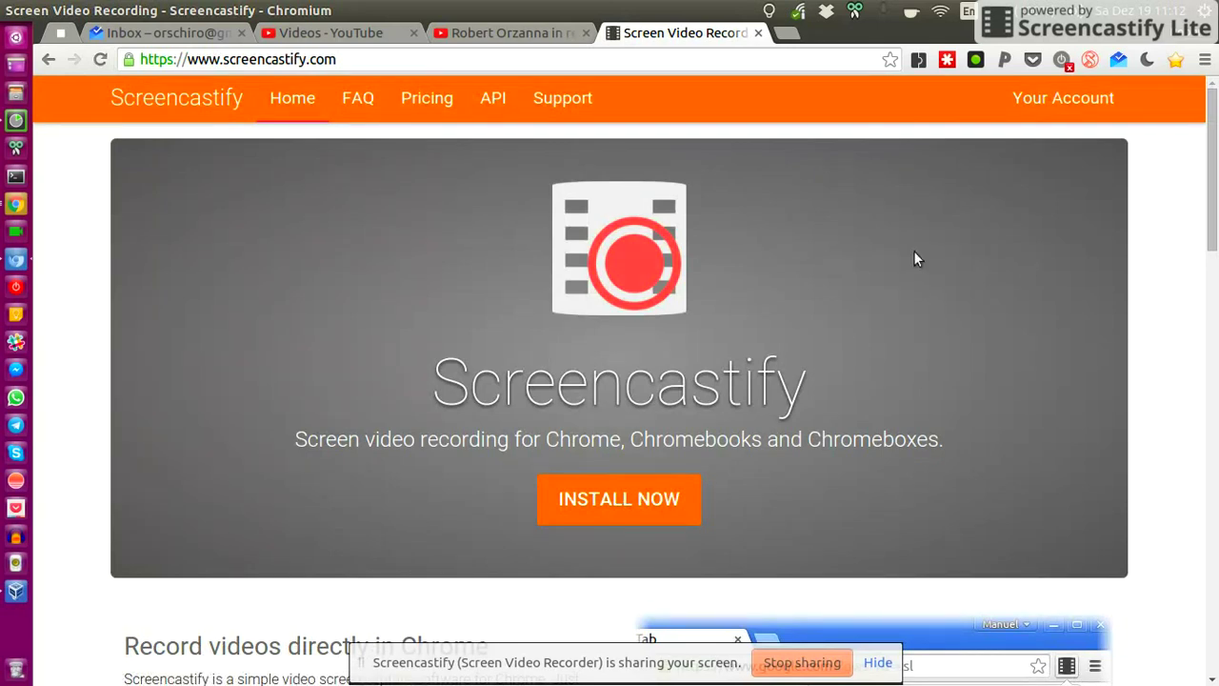
drag(1213, 125, 1215, 201)
scroll(1215, 201, down, 1)
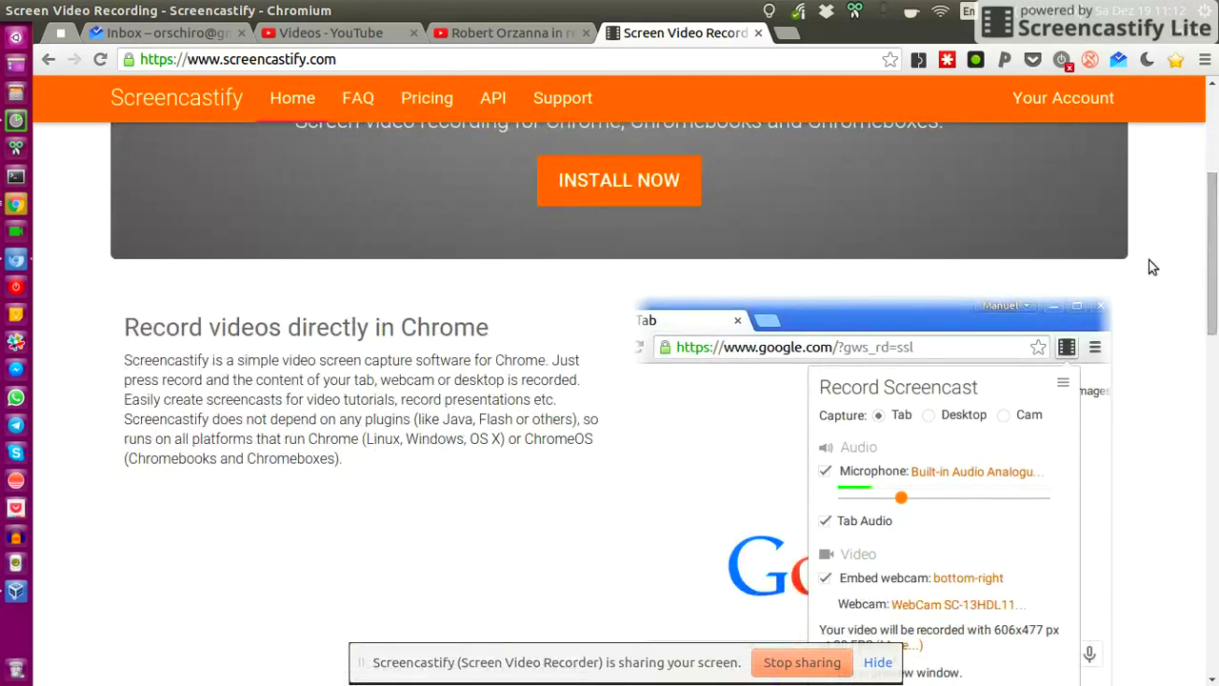
scroll(1065, 333, down, 2)
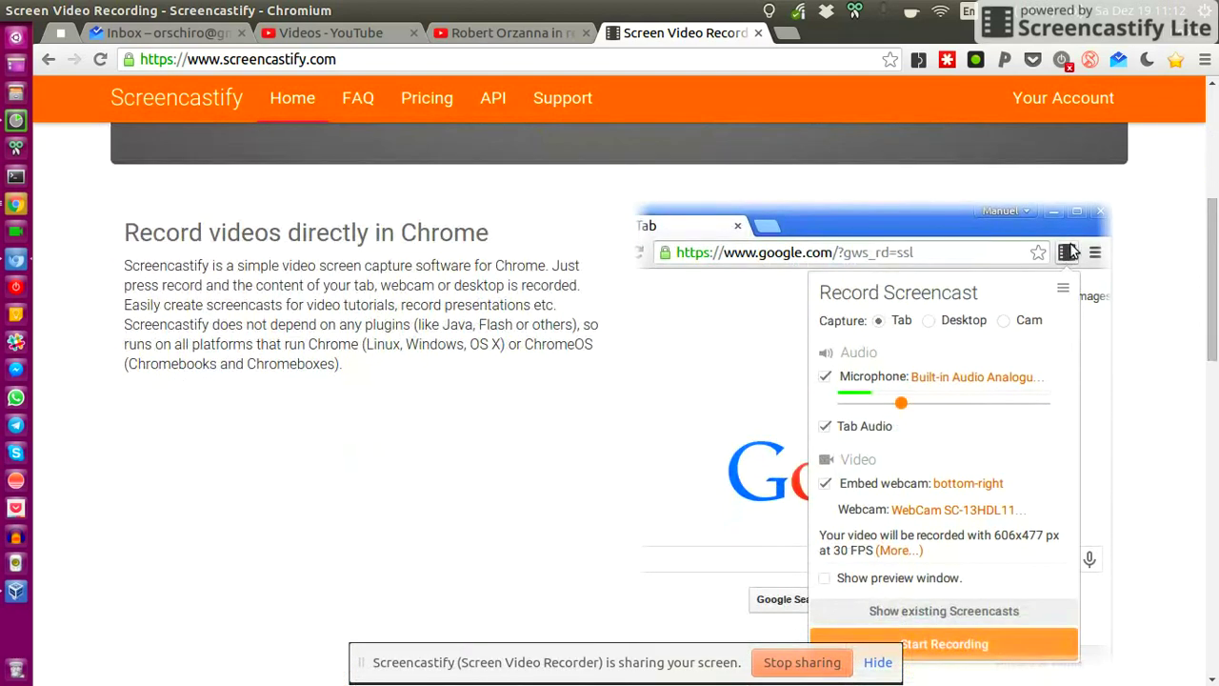
scroll(1064, 253, down, 1)
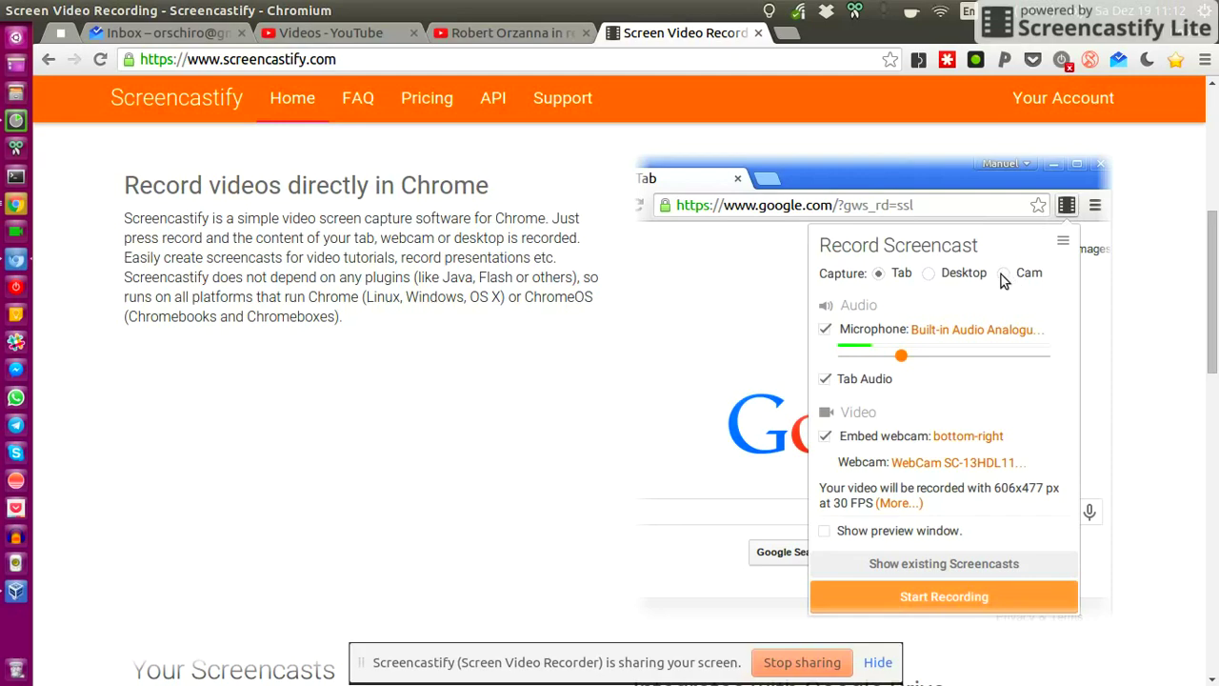
drag(1213, 278, 1215, 143)
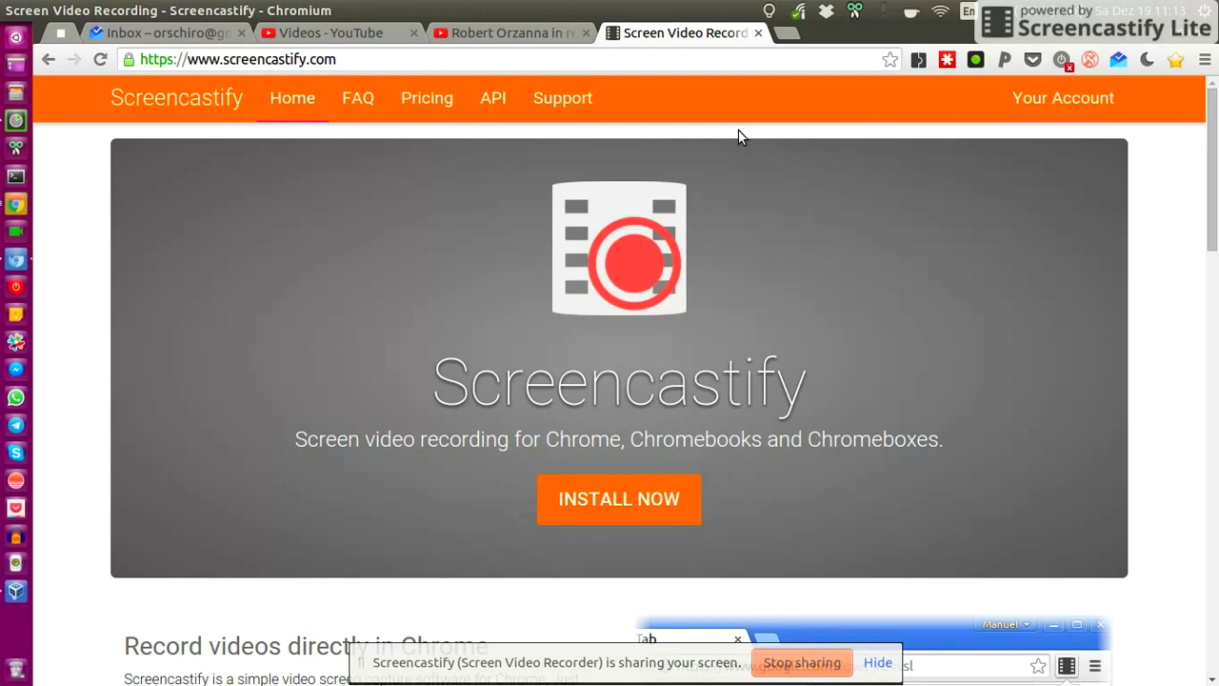
- Close the Screencastify tab, check the signed-in account, and start YouTube in a private window
click(758, 34)
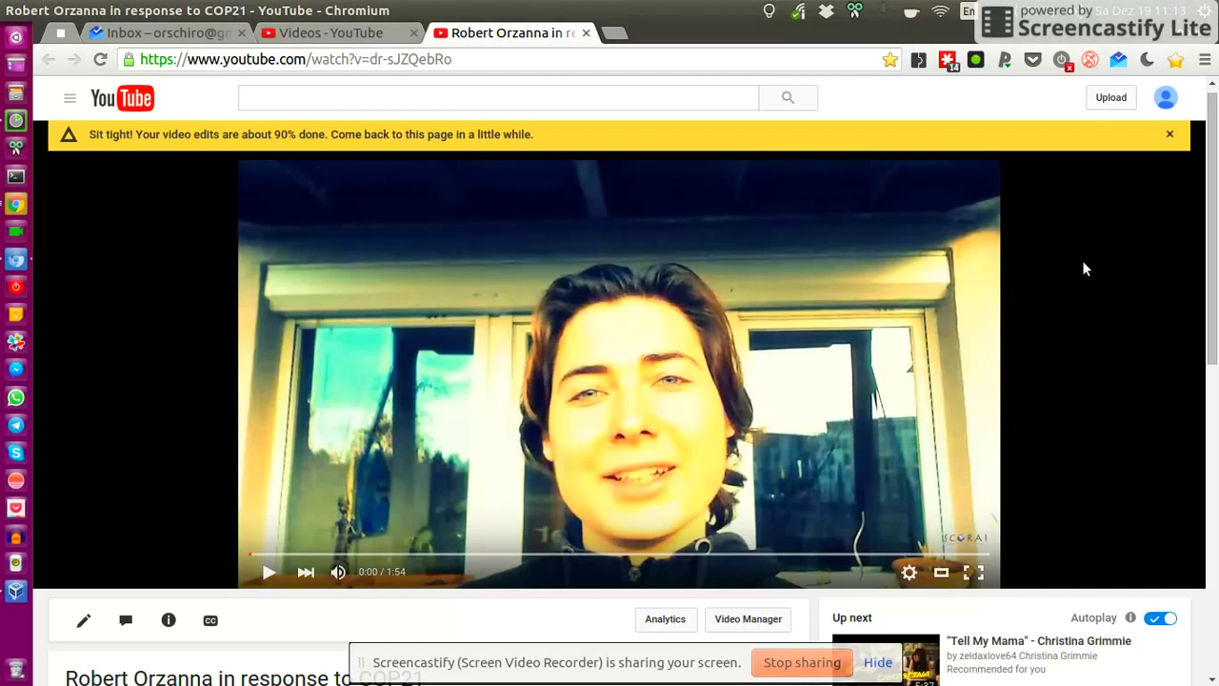
click(1166, 99)
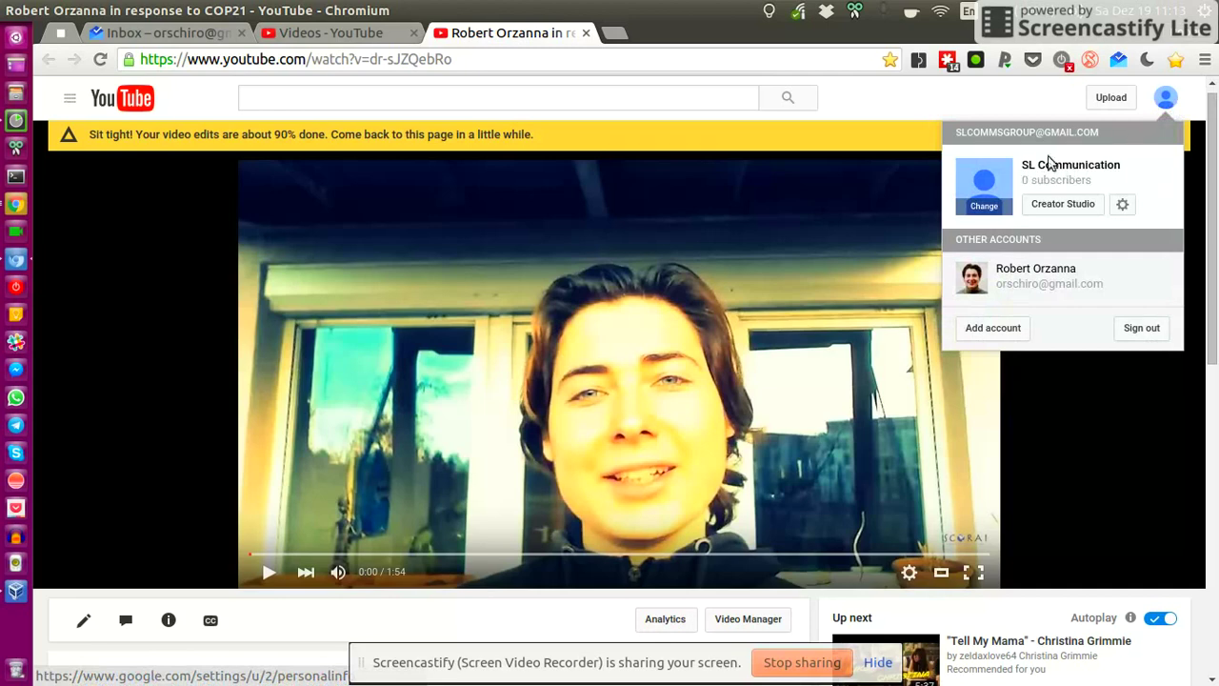
click(882, 101)
key(ctrl+shift+n)
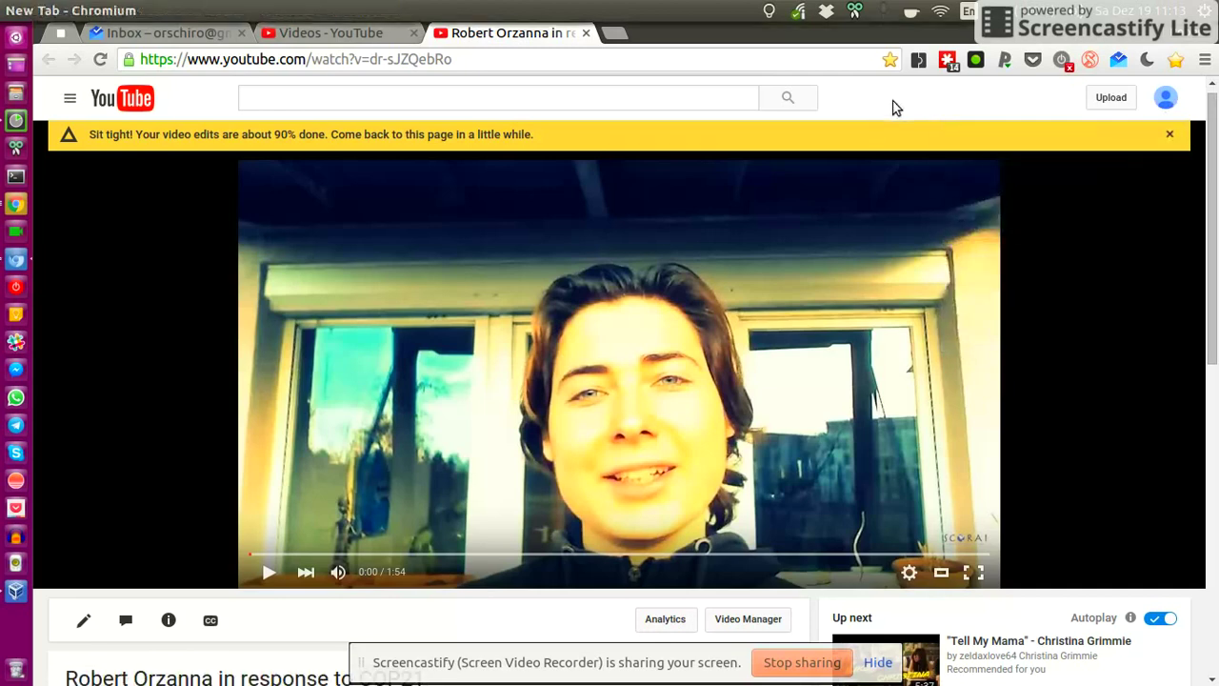
text(youtube.com)
key(Return)
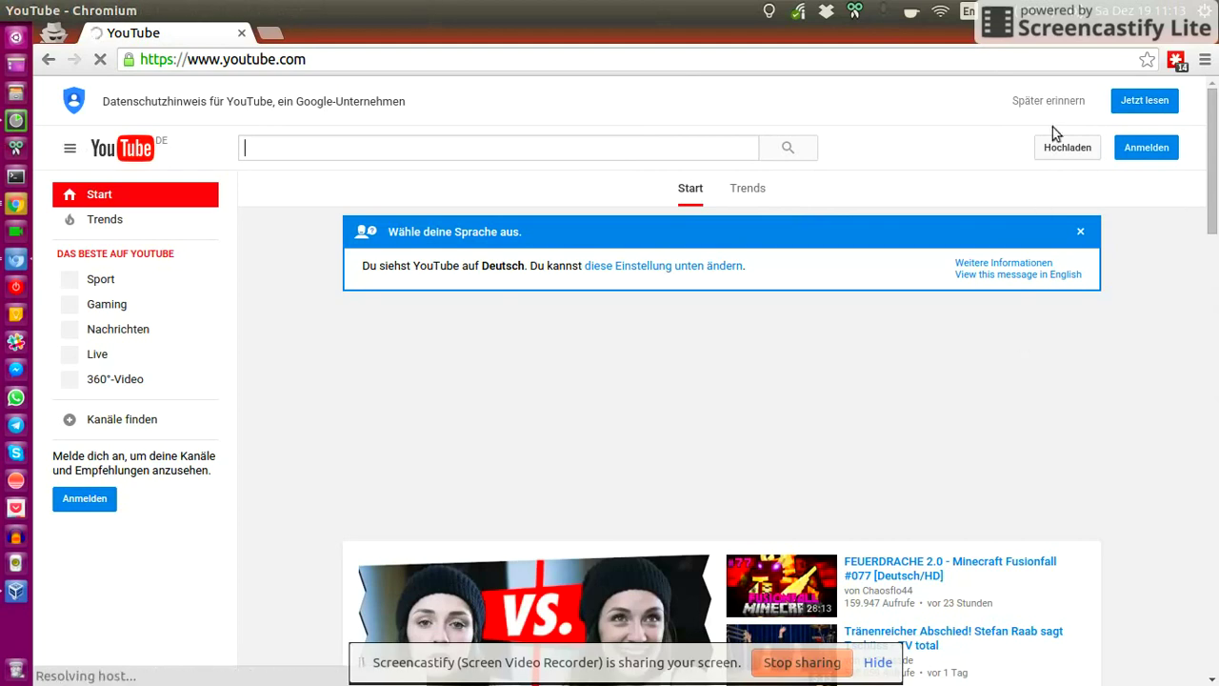
scroll(666, 428, down, 15)
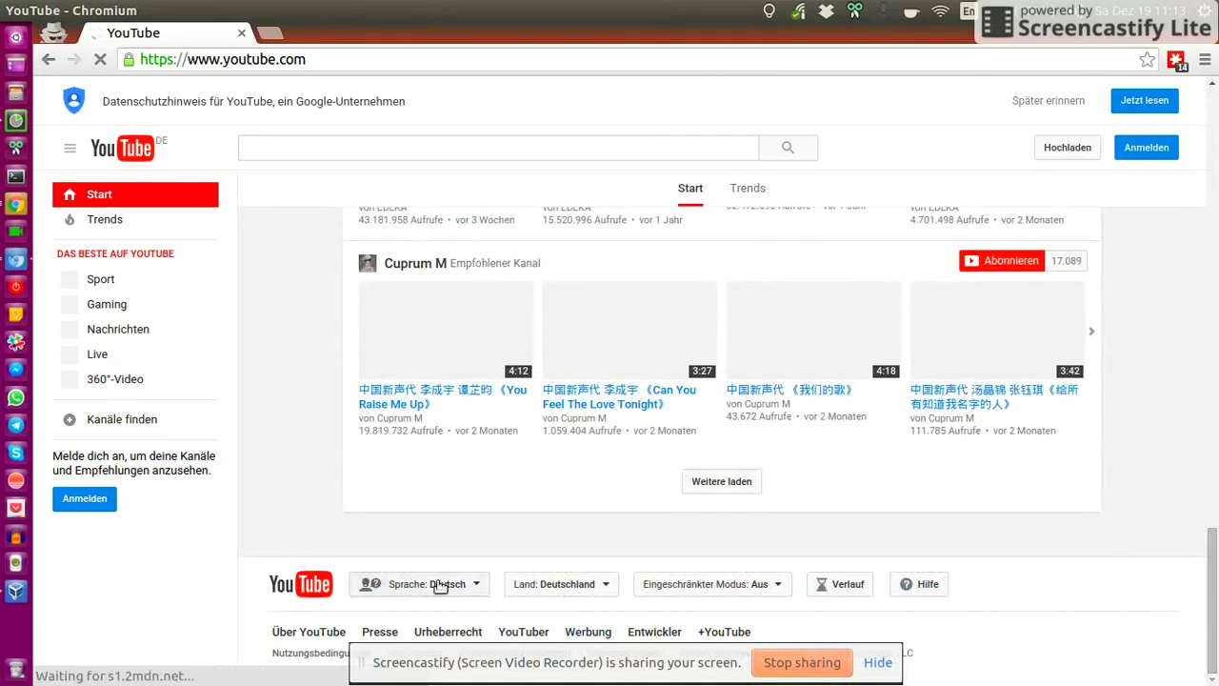
click(430, 584)
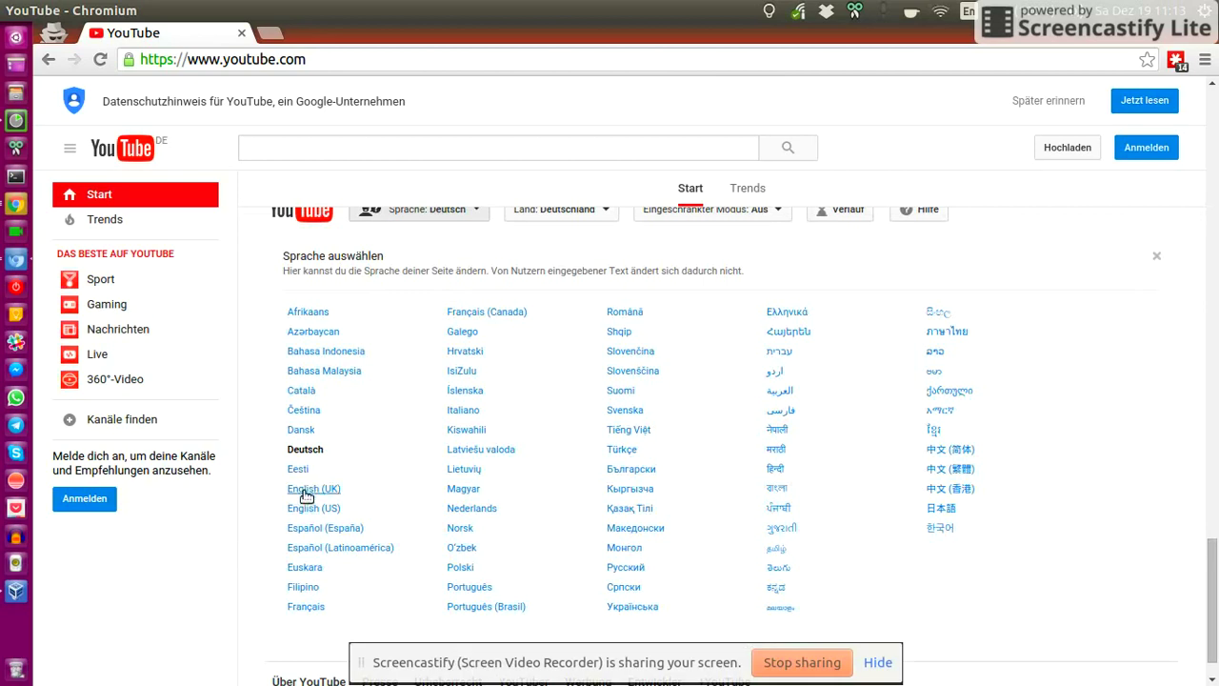
click(307, 510)
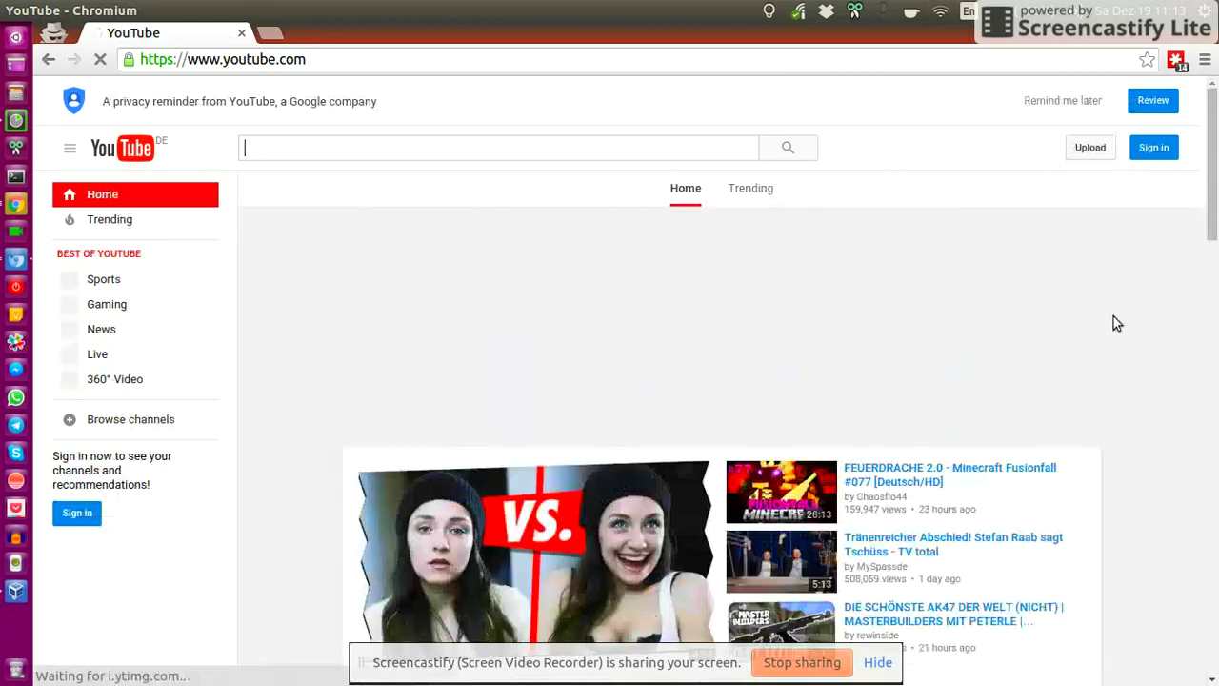
click(1153, 148)
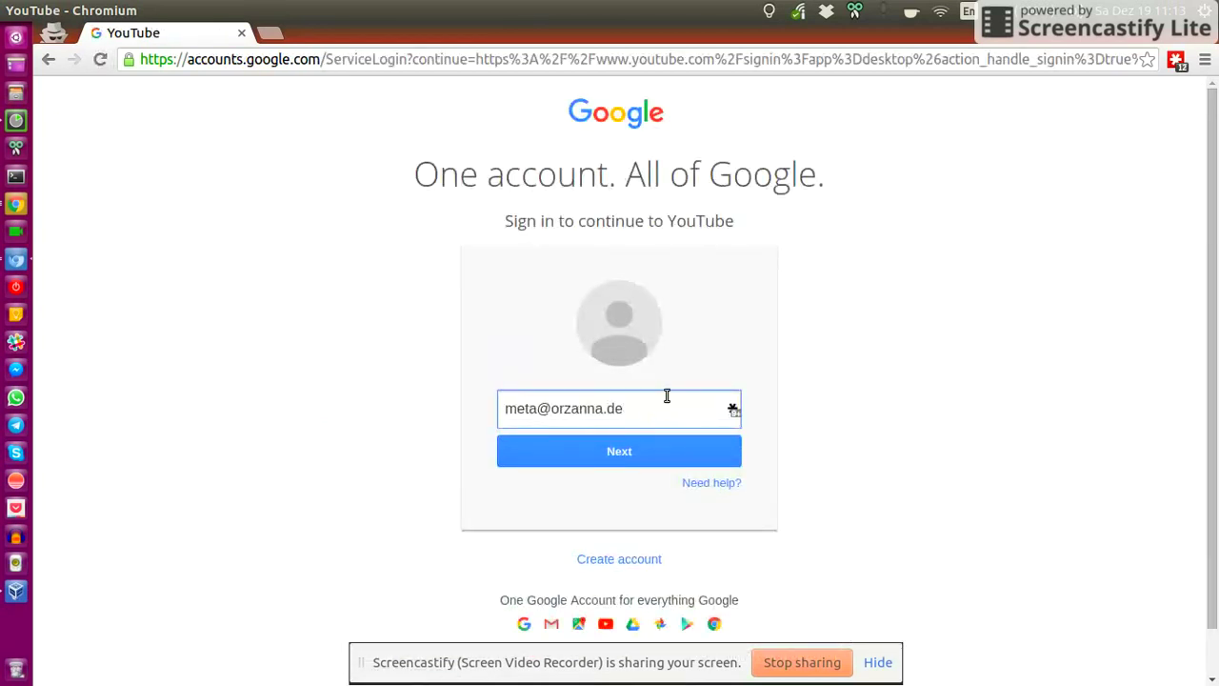
scroll(621, 382, down, 1)
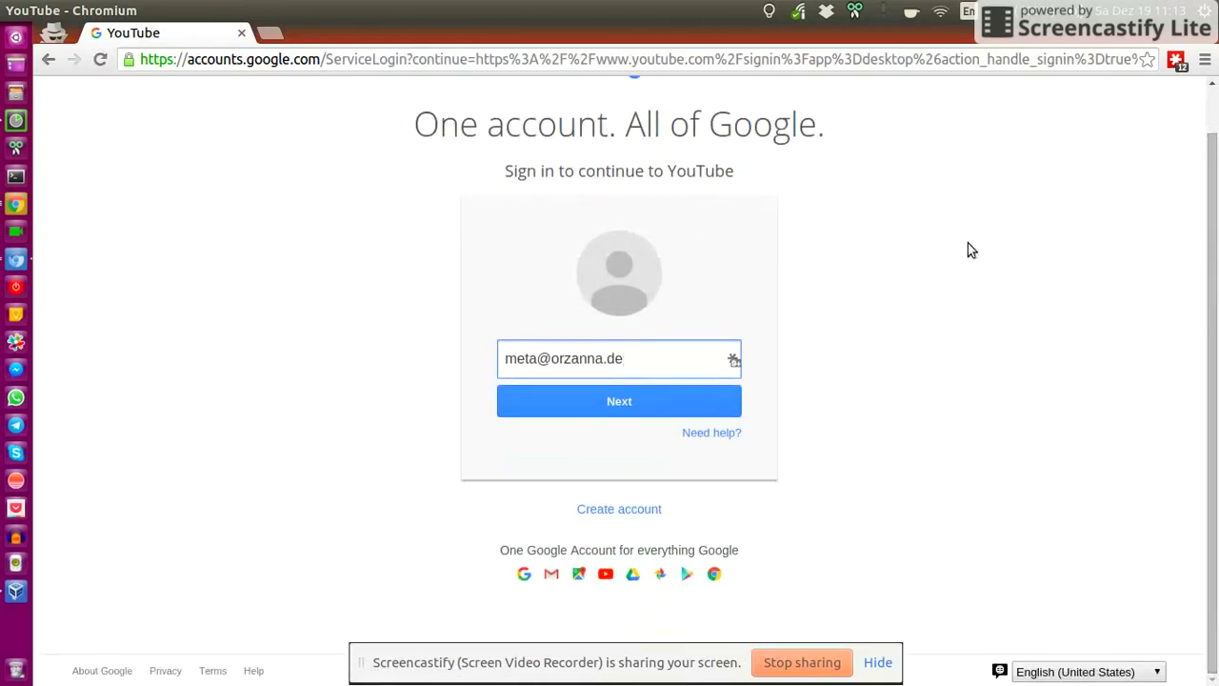
click(241, 36)
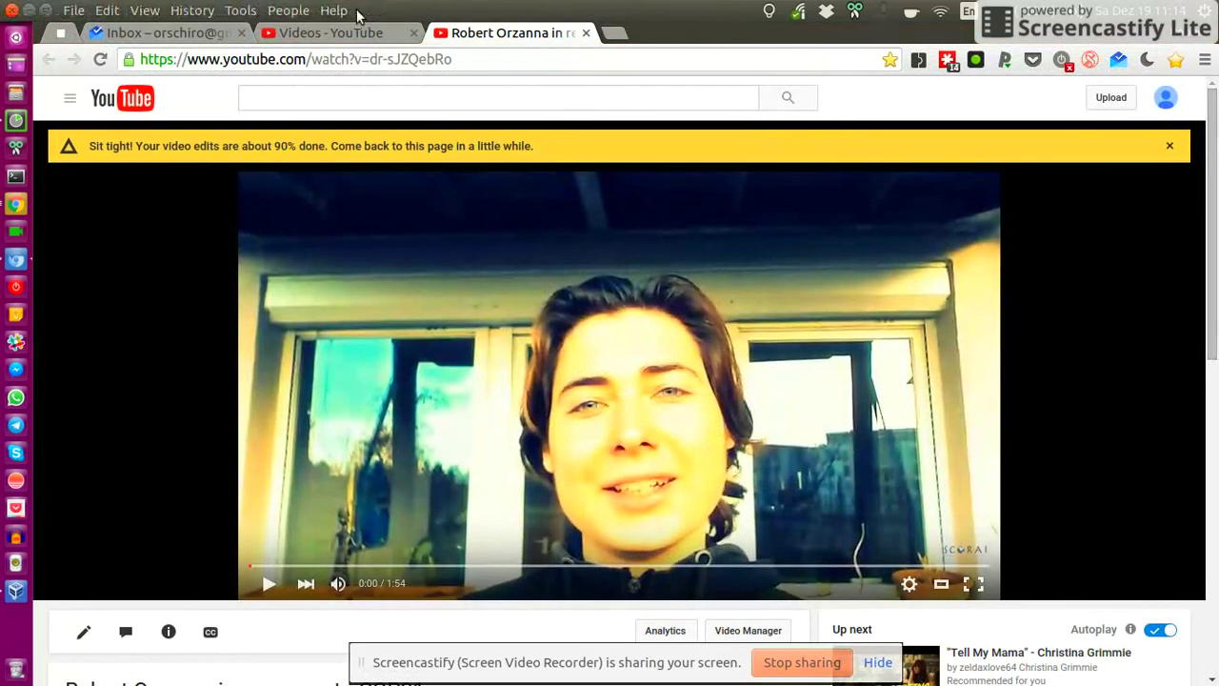
- Close the account menu and open YouTube's video upload page
click(1166, 98)
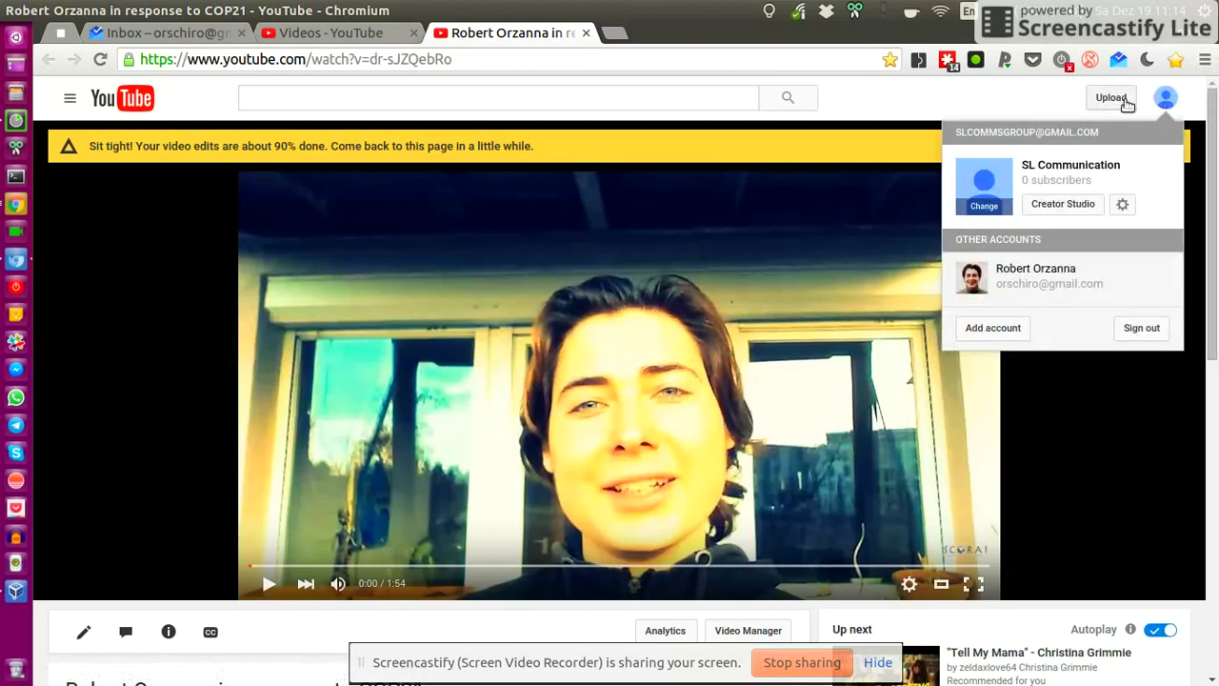
click(1164, 103)
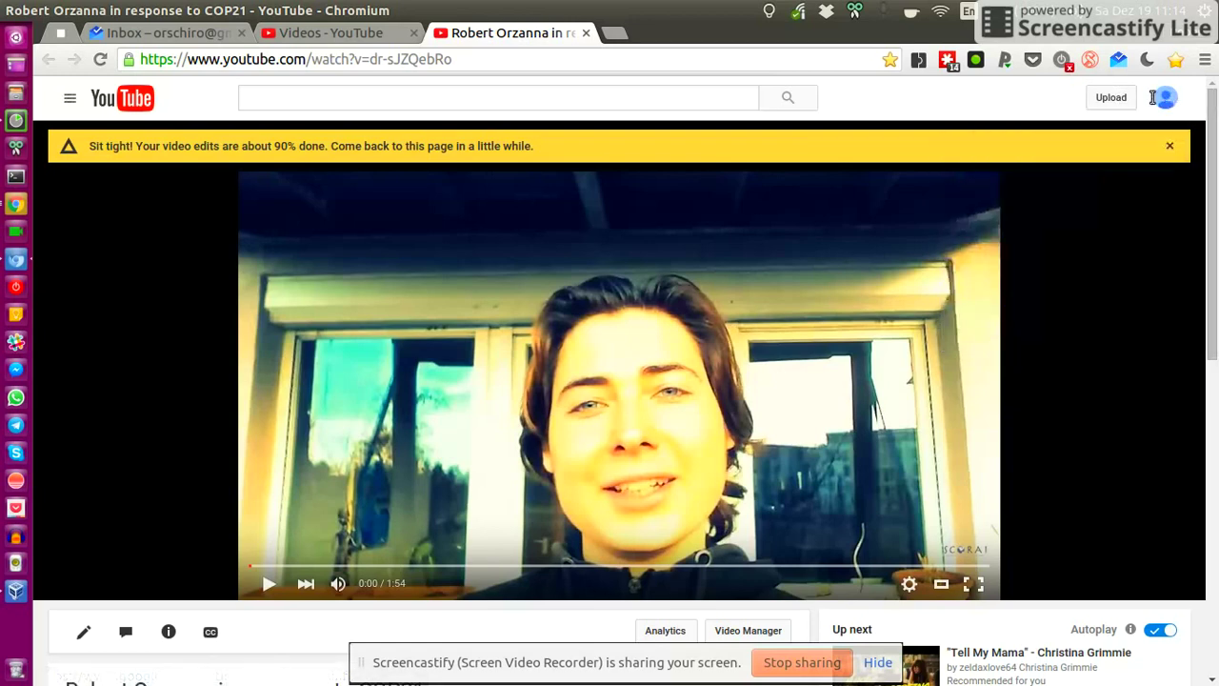
click(1163, 100)
click(1163, 98)
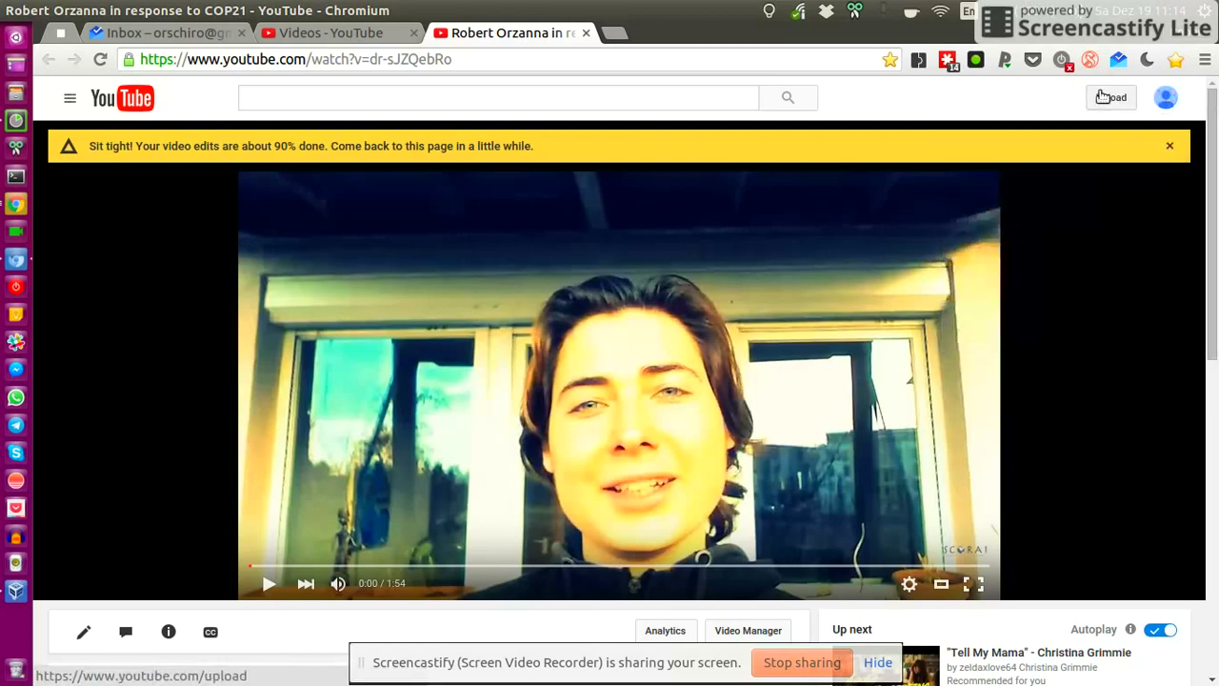
click(1107, 97)
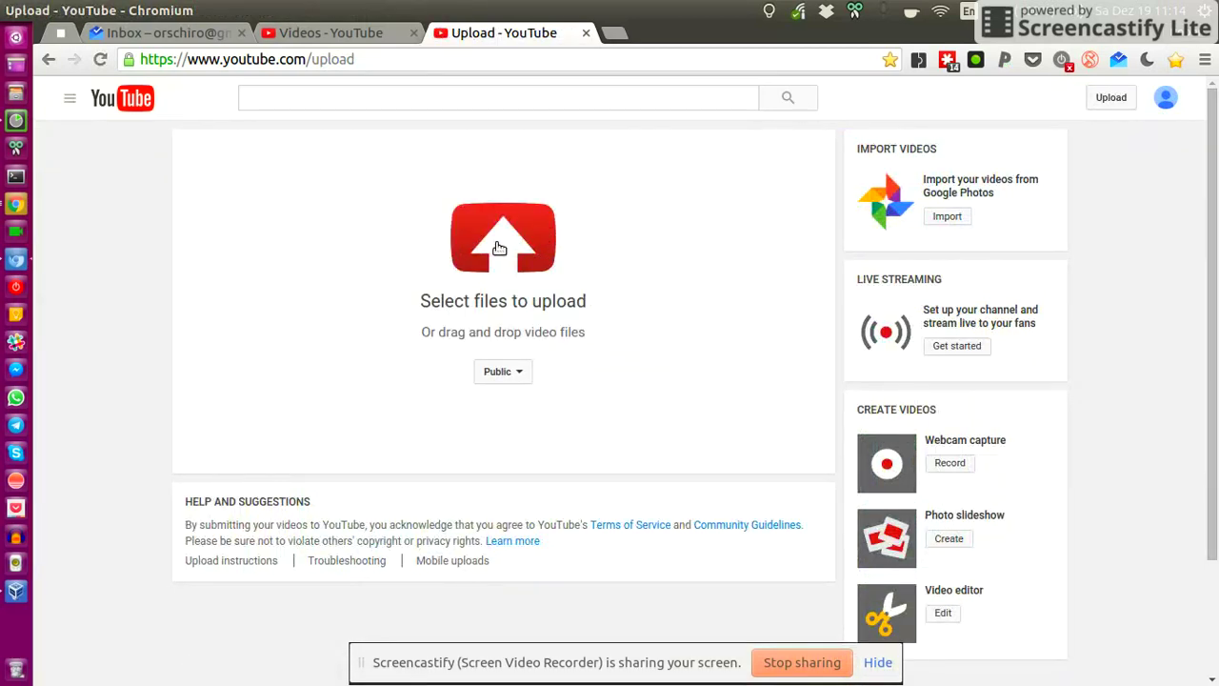
- Upload kazam_tt1h5s02.movie from the Videos folder
click(506, 245)
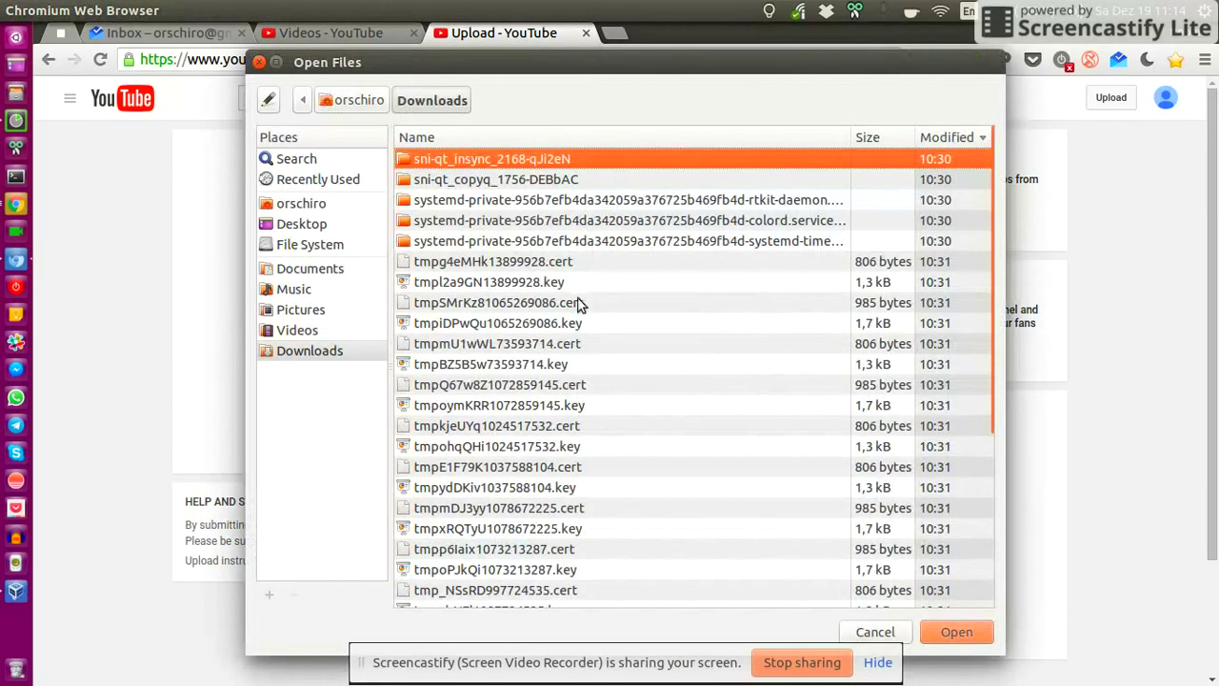
scroll(571, 319, down, 5)
scroll(568, 410, up, 5)
click(331, 354)
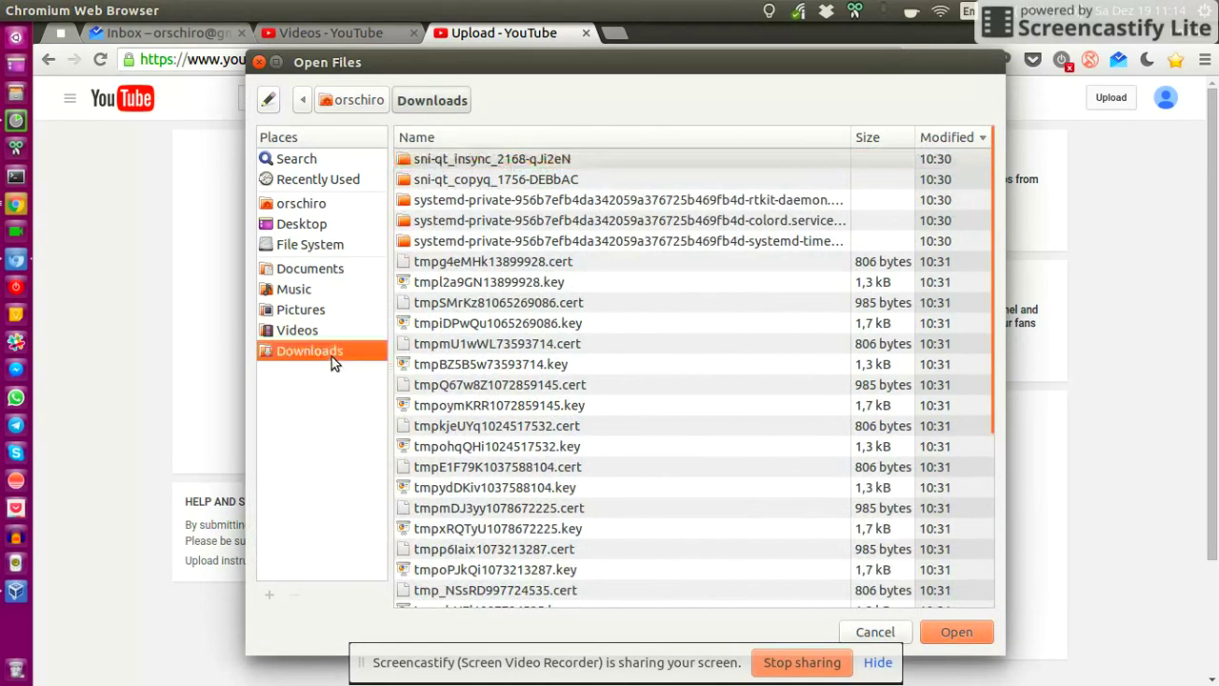
scroll(522, 273, down, 5)
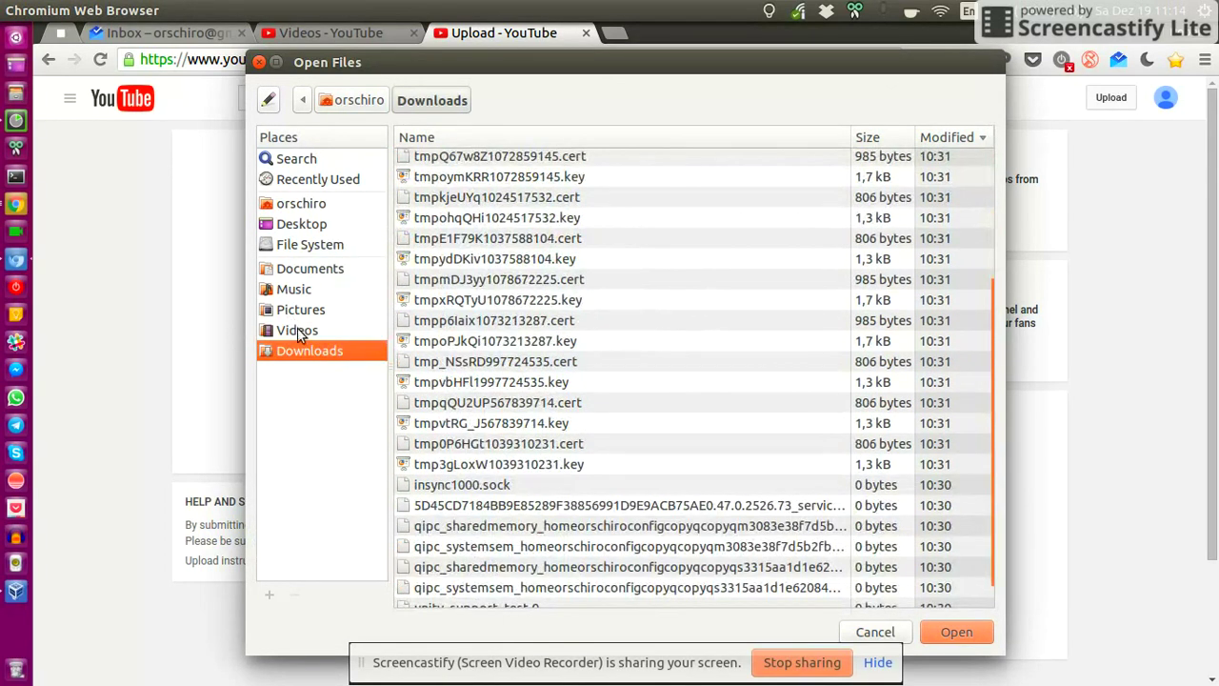
click(296, 331)
double_click(491, 159)
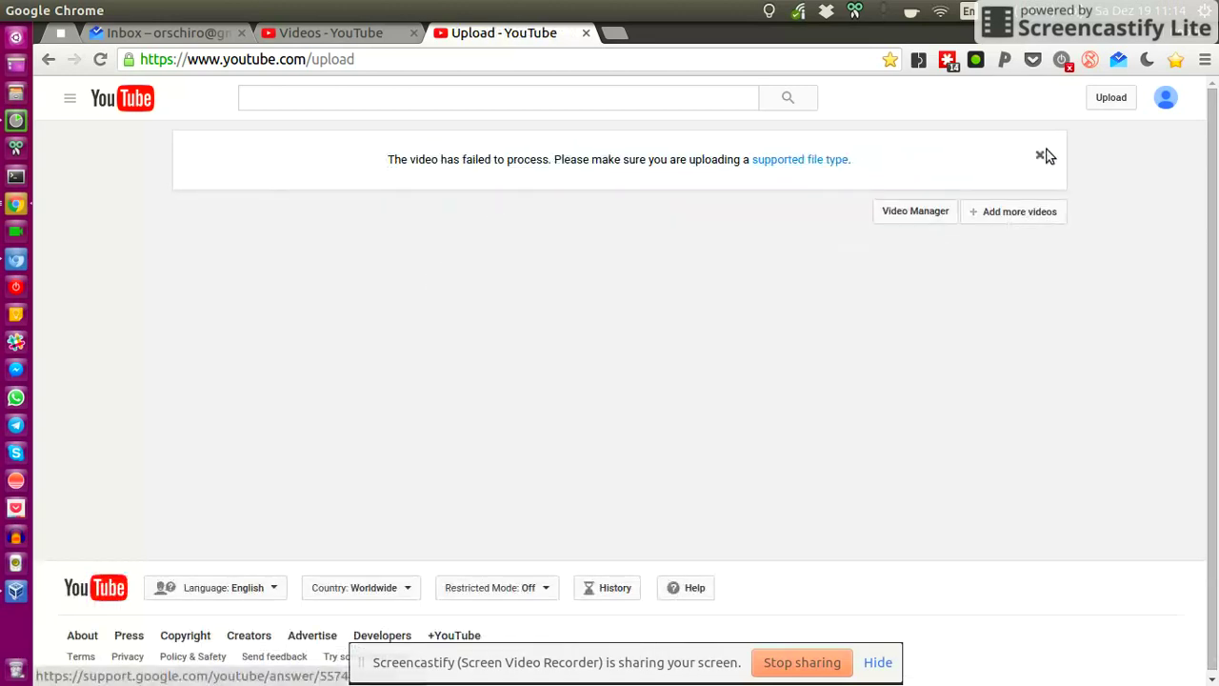
- Dismiss the failed-to-process notice and upload the mkv recording from Videos instead
click(1039, 156)
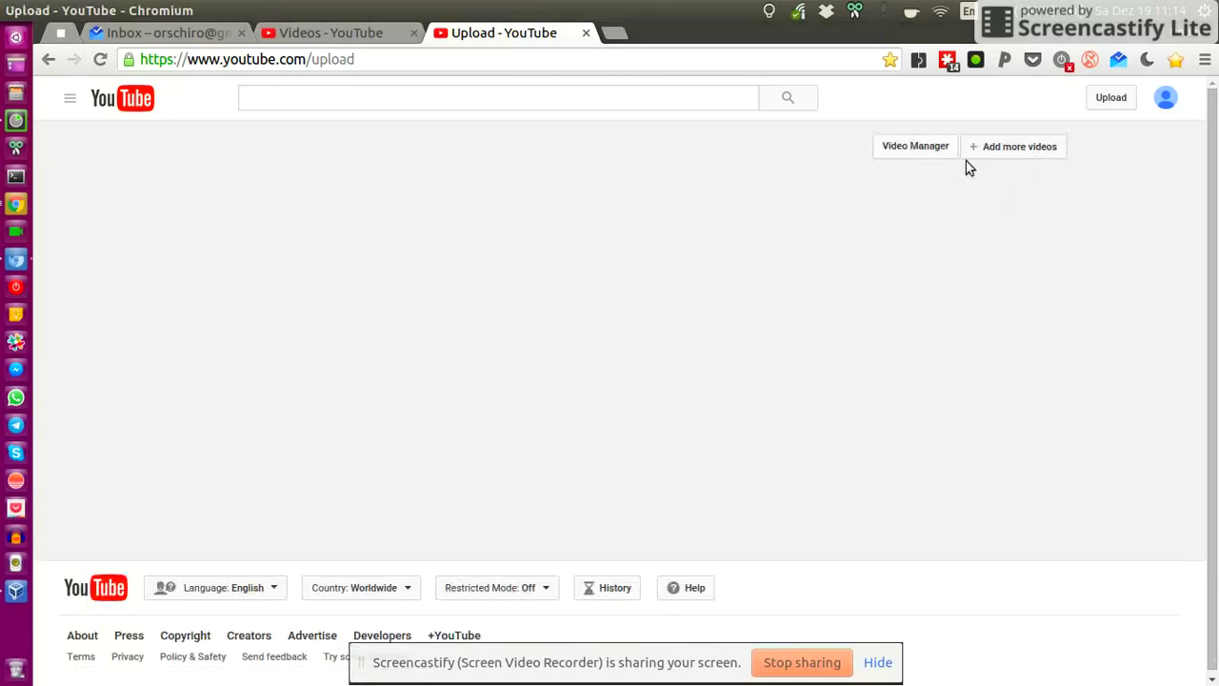
click(1018, 146)
double_click(514, 180)
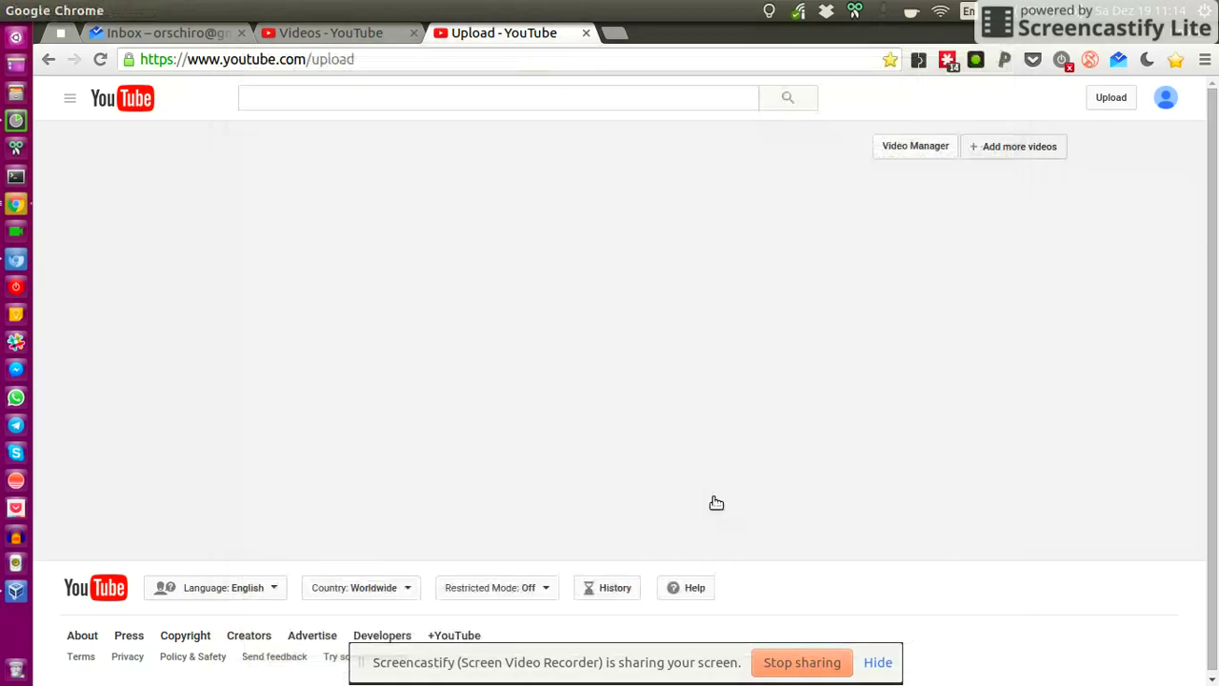
- Check the #Firstname and #Lastname placeholders in title and description, and view playlists without choosing one
click(681, 255)
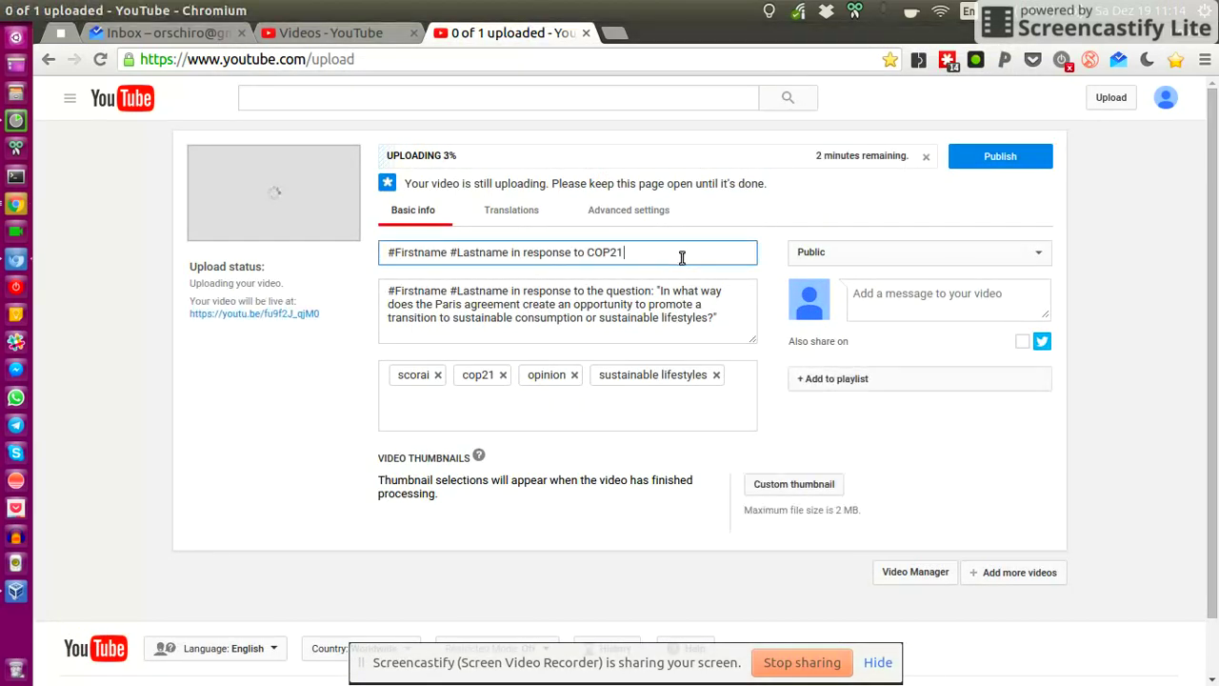
drag(382, 255, 447, 248)
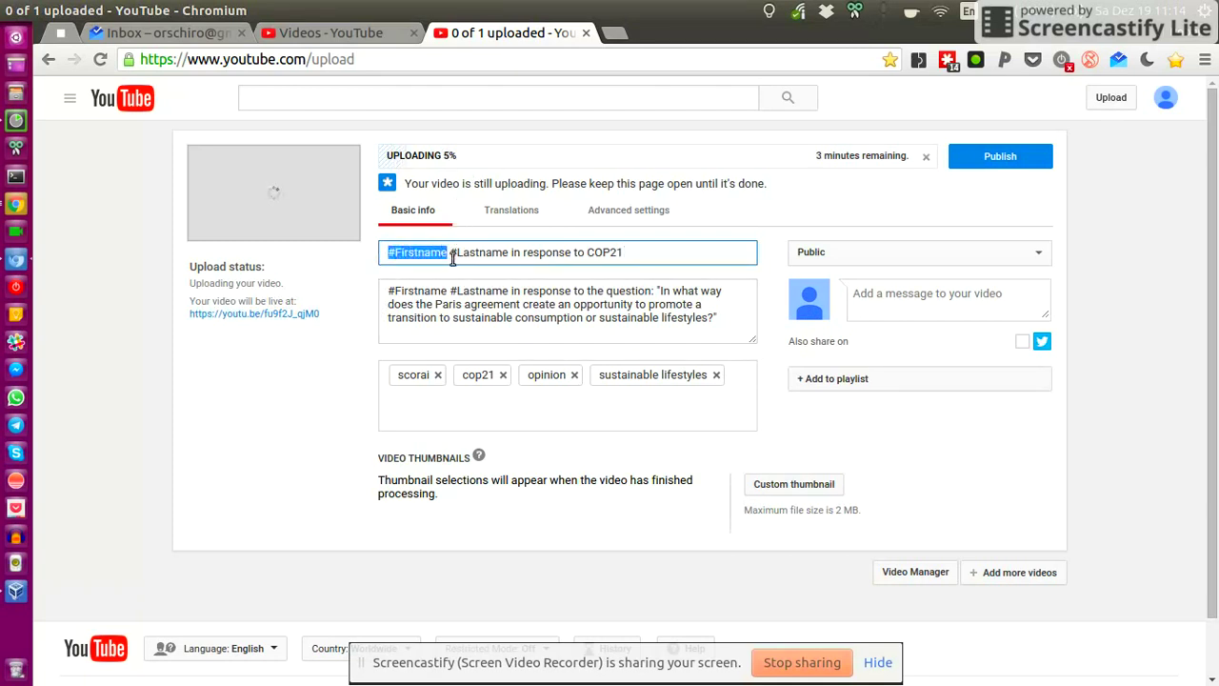
drag(450, 254, 512, 252)
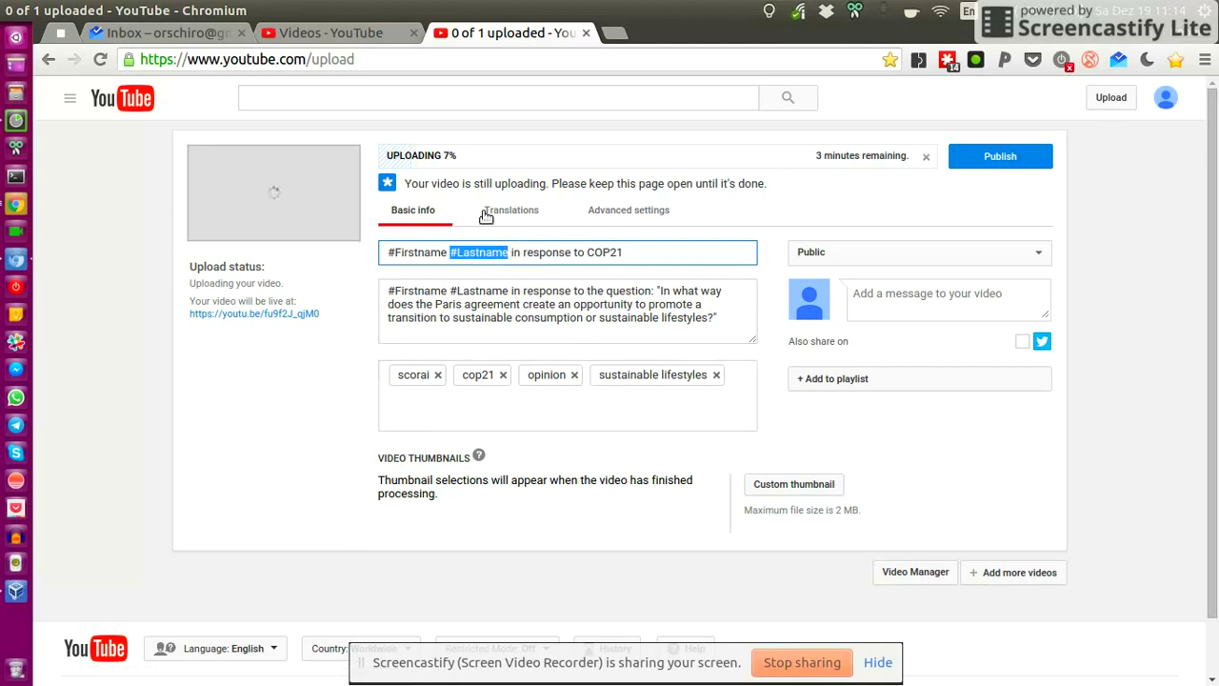
drag(388, 291, 499, 290)
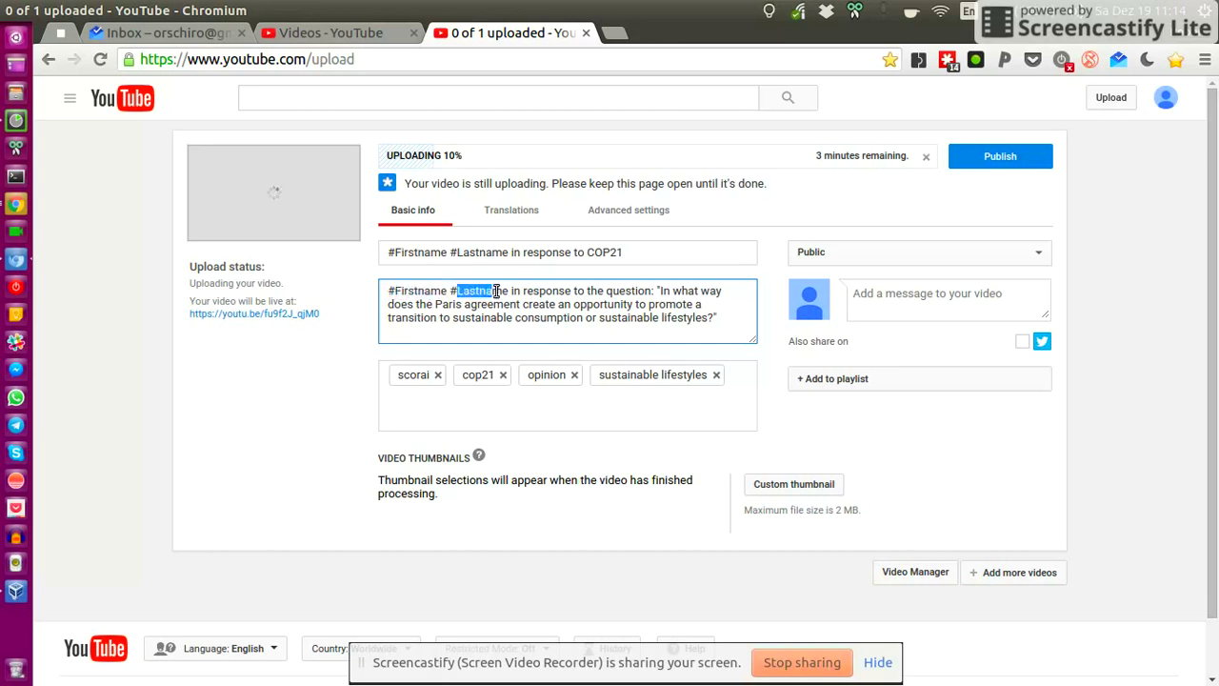
click(499, 290)
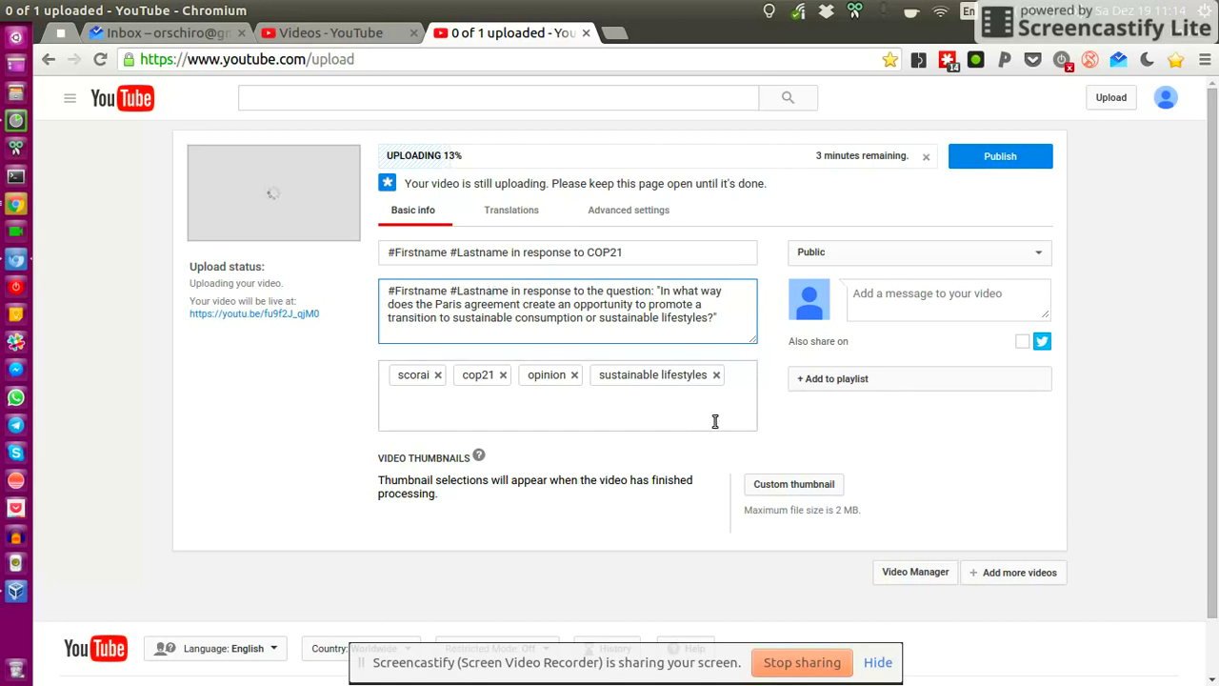
click(902, 381)
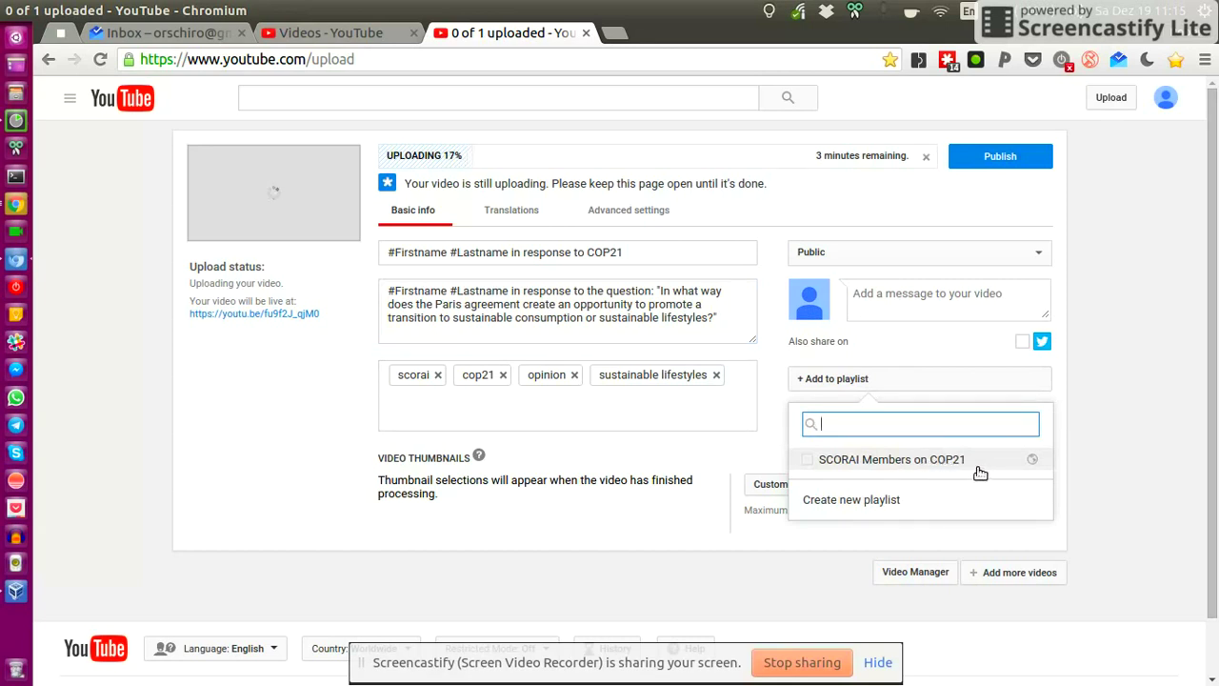
click(1147, 390)
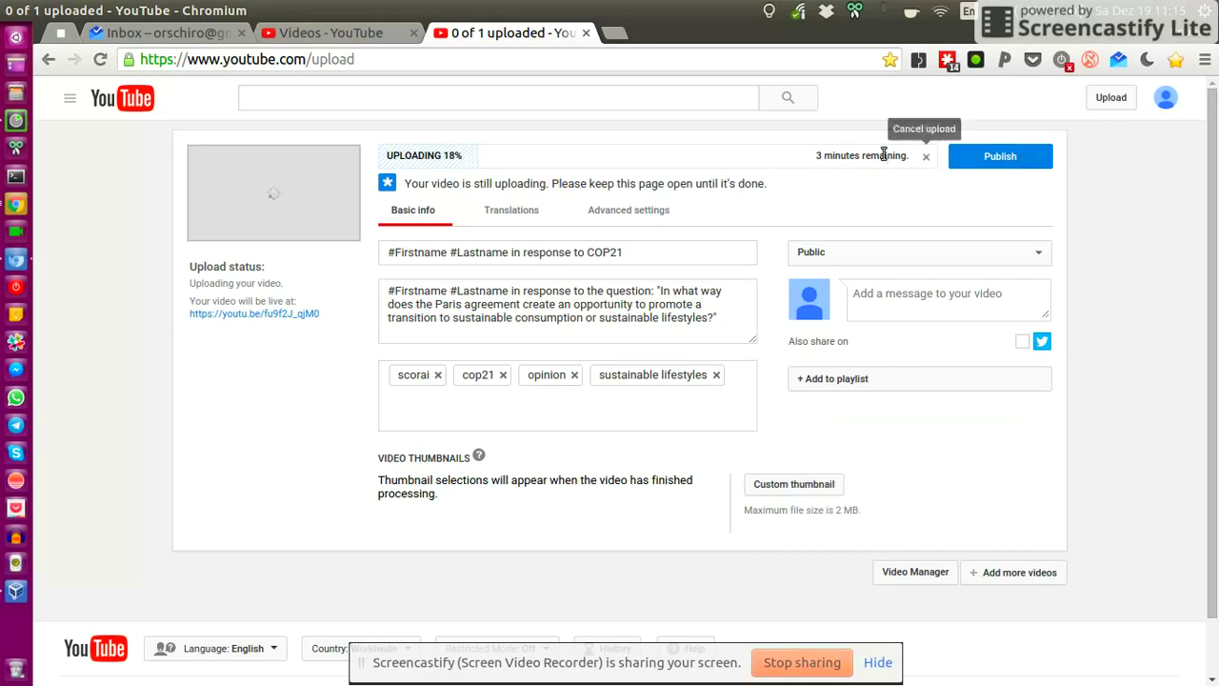
click(805, 489)
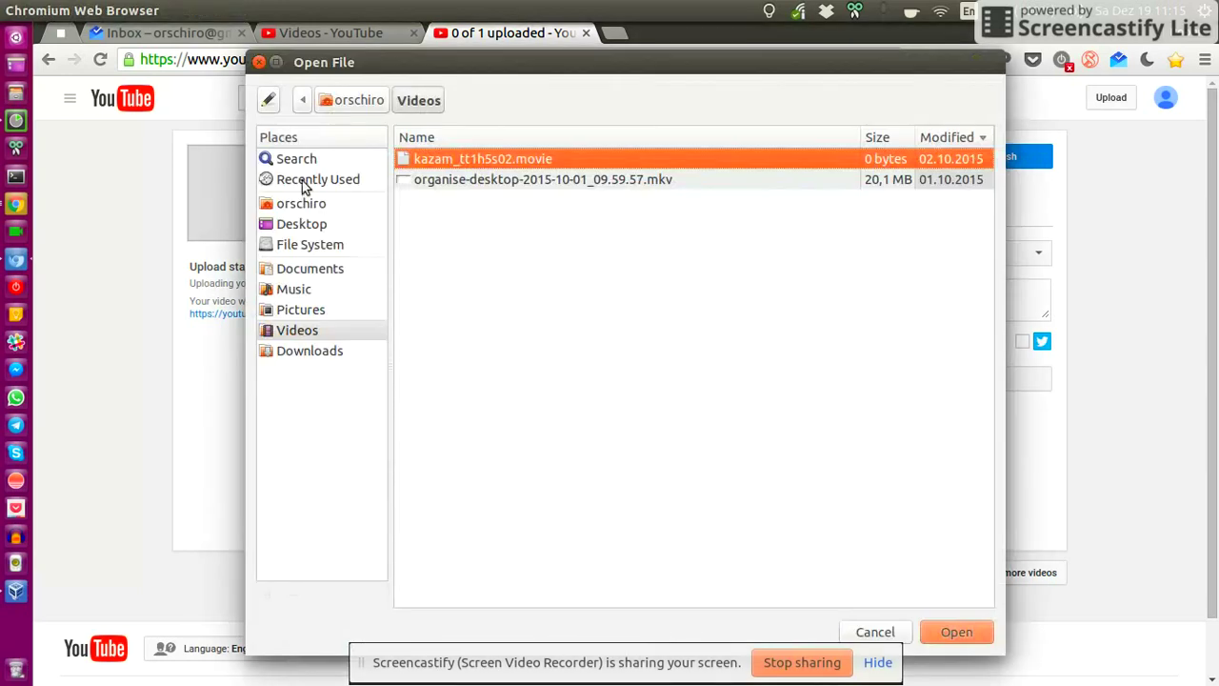
drag(359, 68, 326, 69)
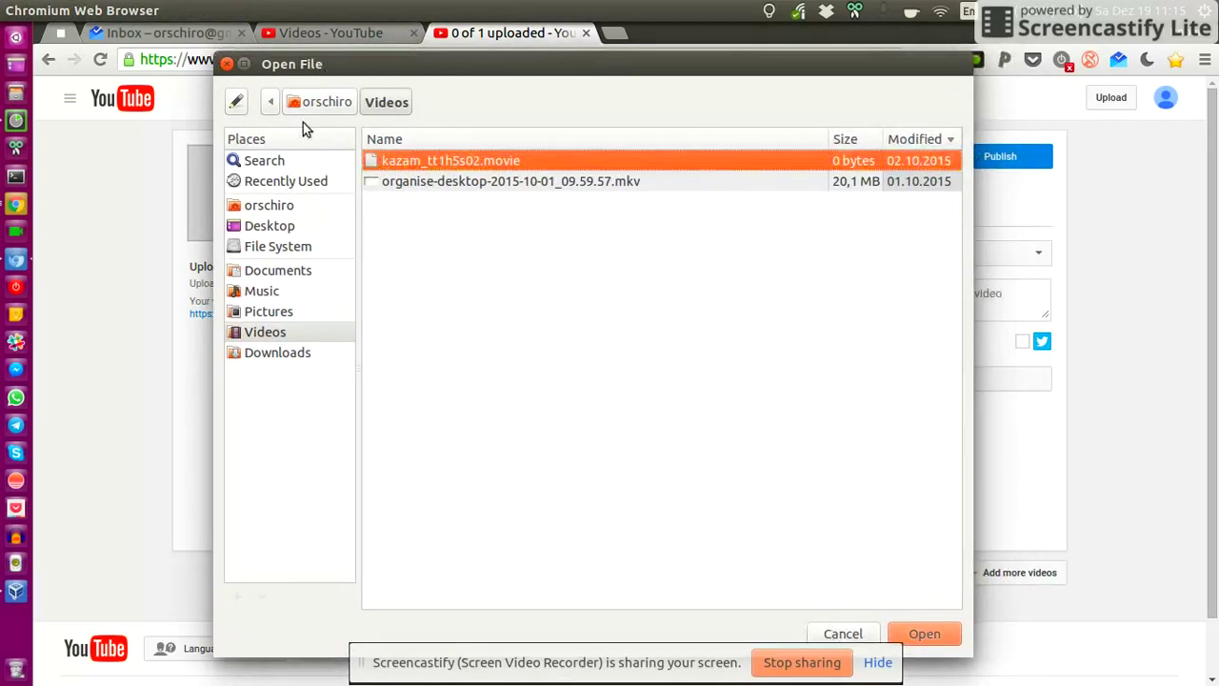
click(283, 226)
double_click(431, 182)
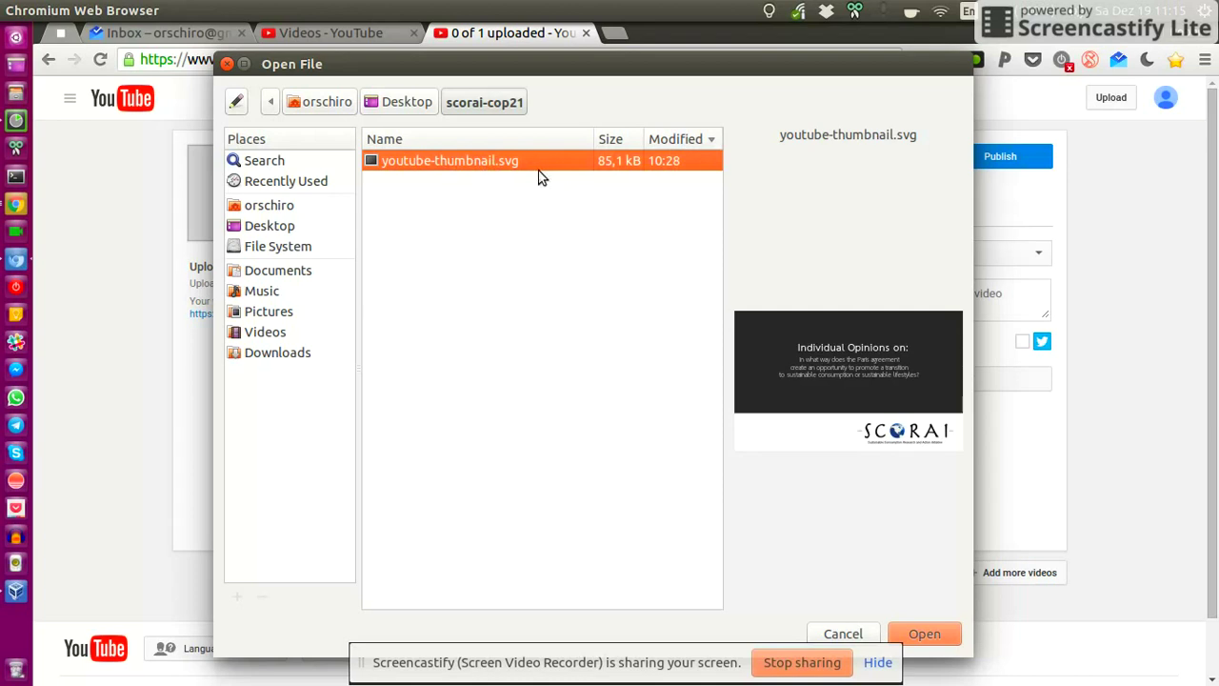
drag(486, 56, 496, 42)
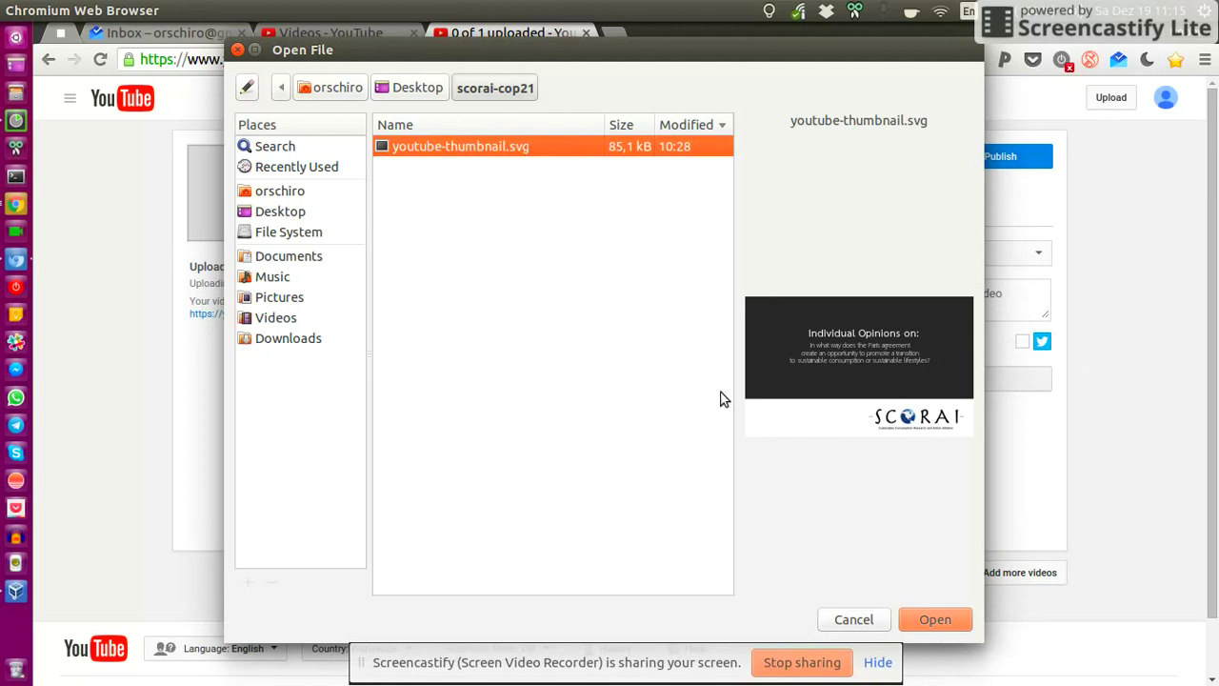
click(854, 621)
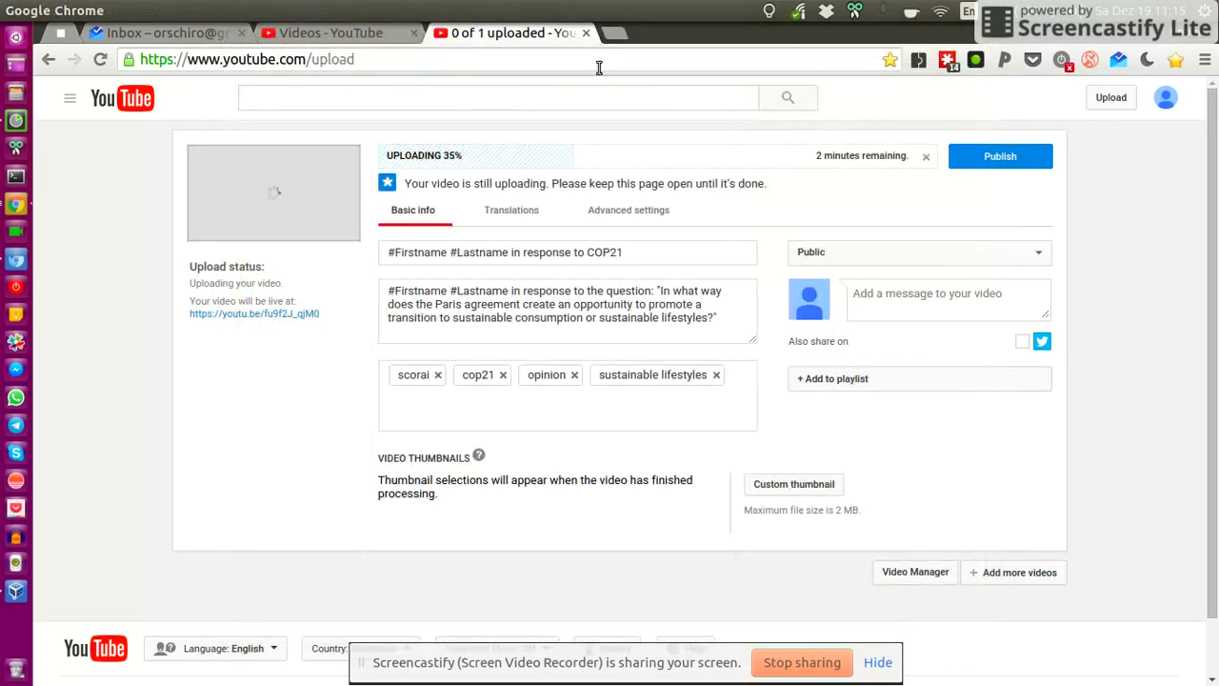
- Look over the advanced settings, translation settings and location map without changing anything
click(597, 210)
scroll(1216, 229, down, 3)
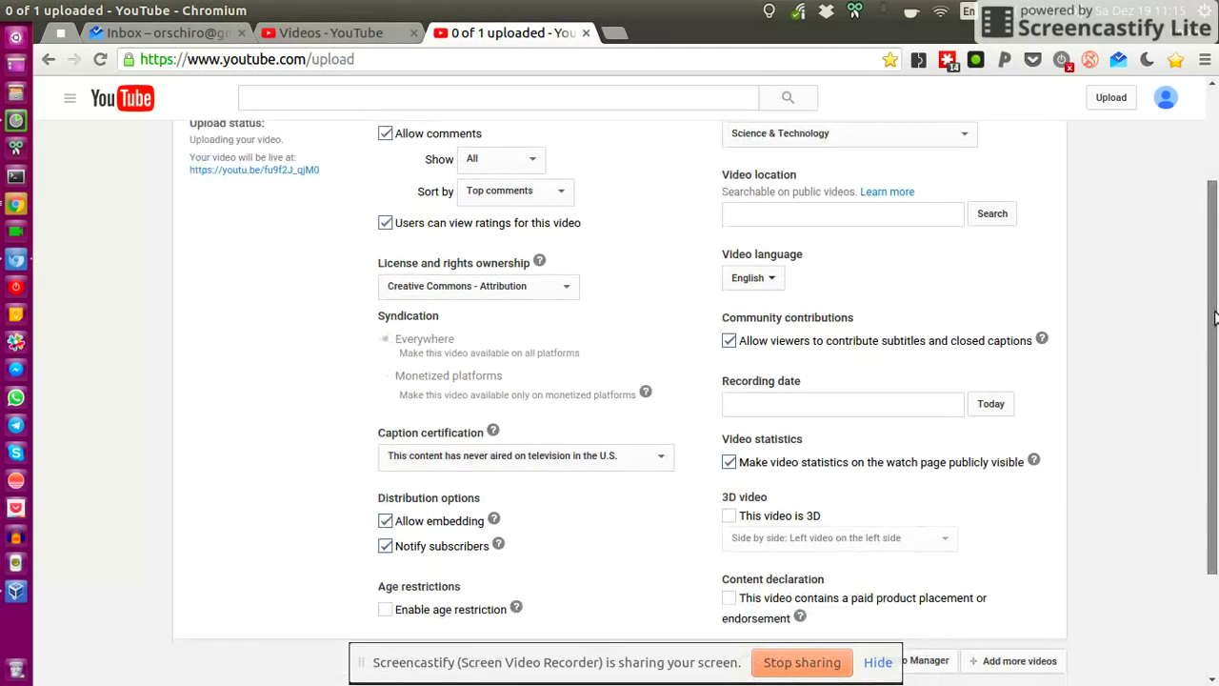
scroll(1216, 229, up, 3)
click(534, 213)
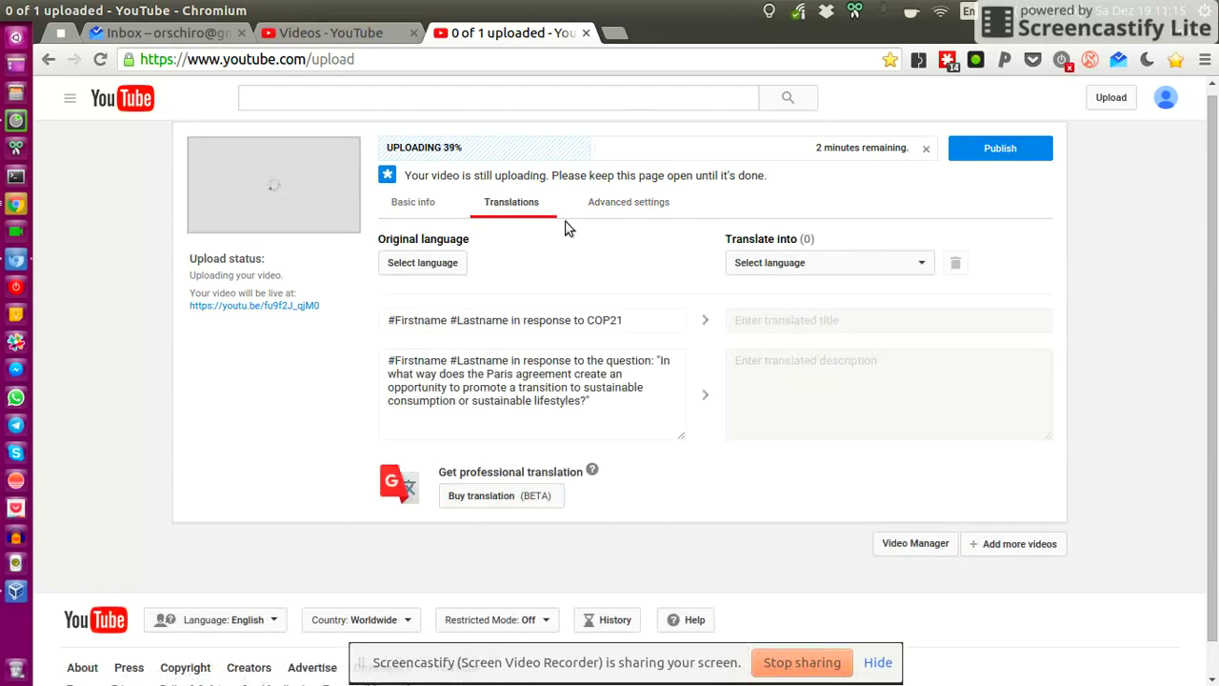
click(635, 212)
scroll(1216, 262, down, 2)
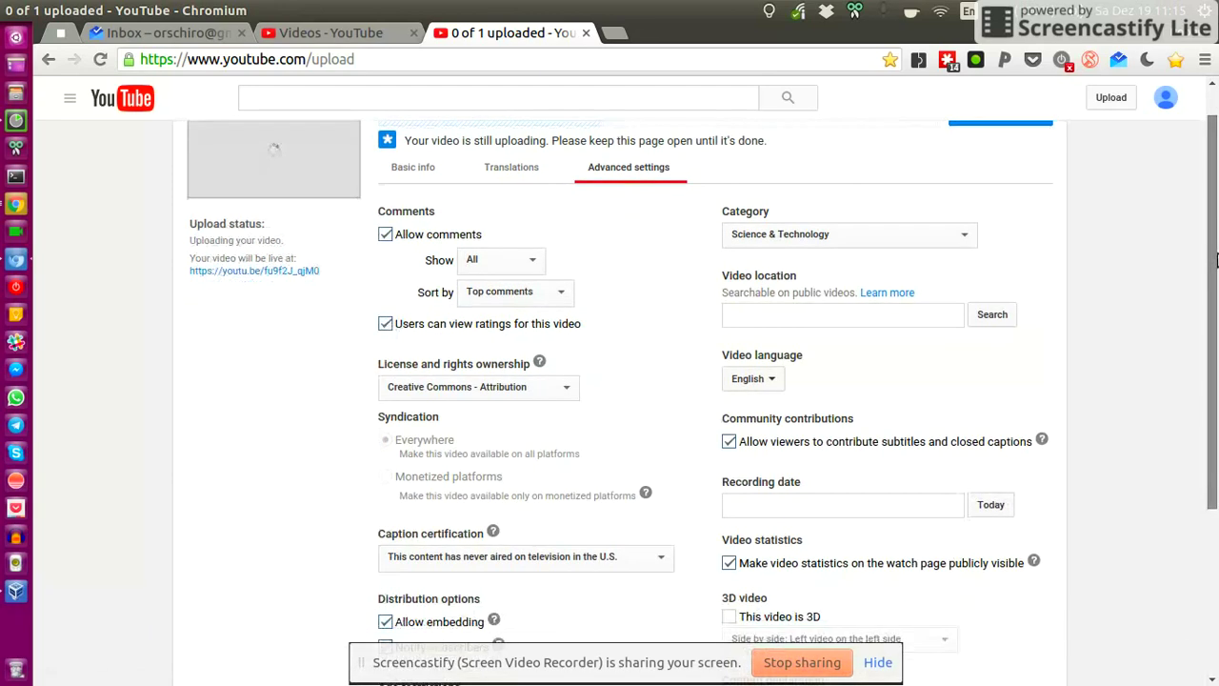
scroll(1216, 283, up, 1)
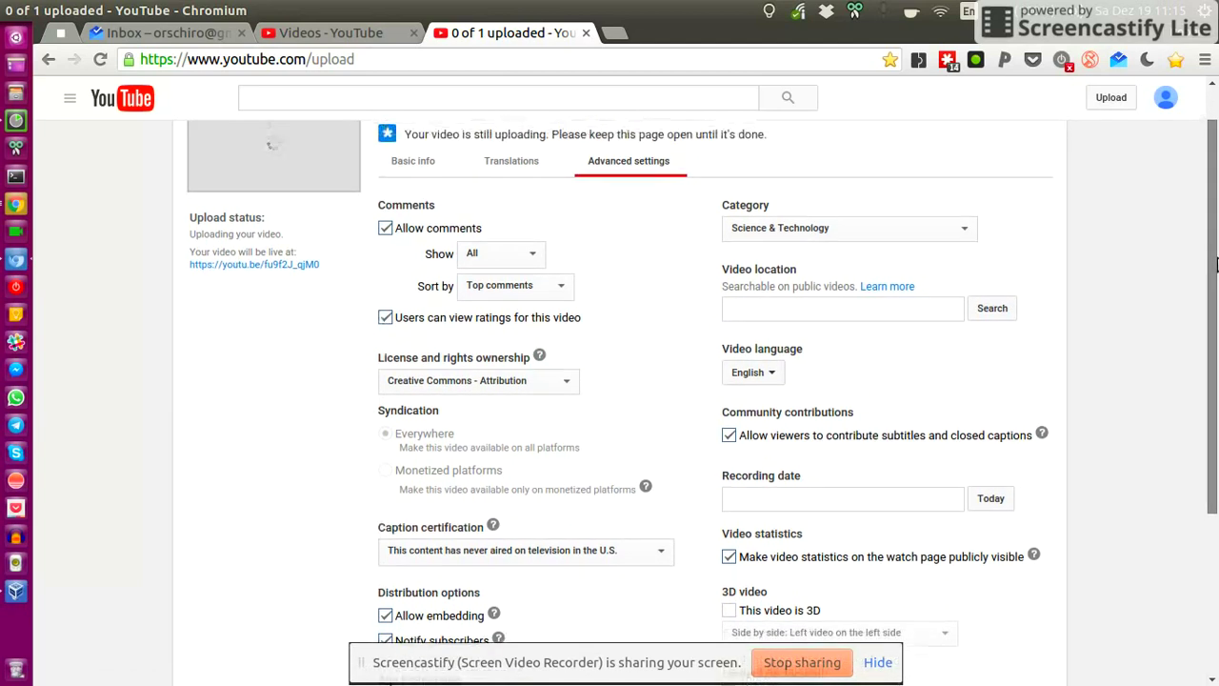
click(801, 311)
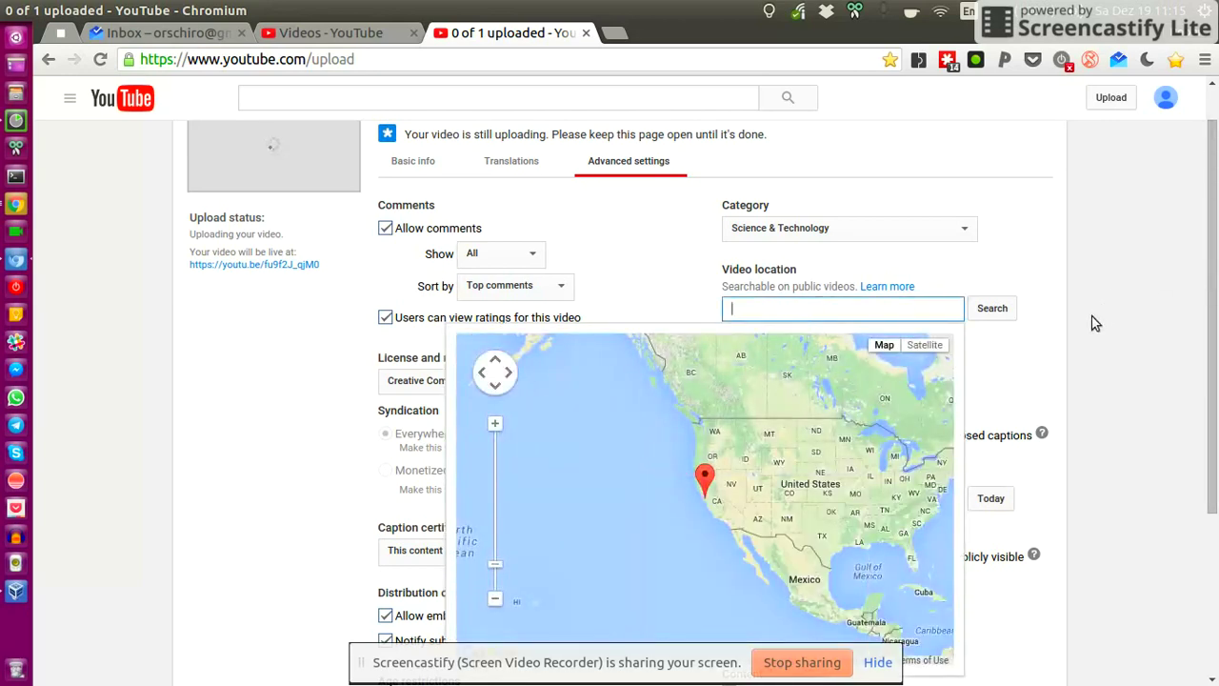
click(1095, 324)
- Set the recording date to December 19, 2015 and scroll through the remaining settings
scroll(1111, 300, down, 3)
click(990, 356)
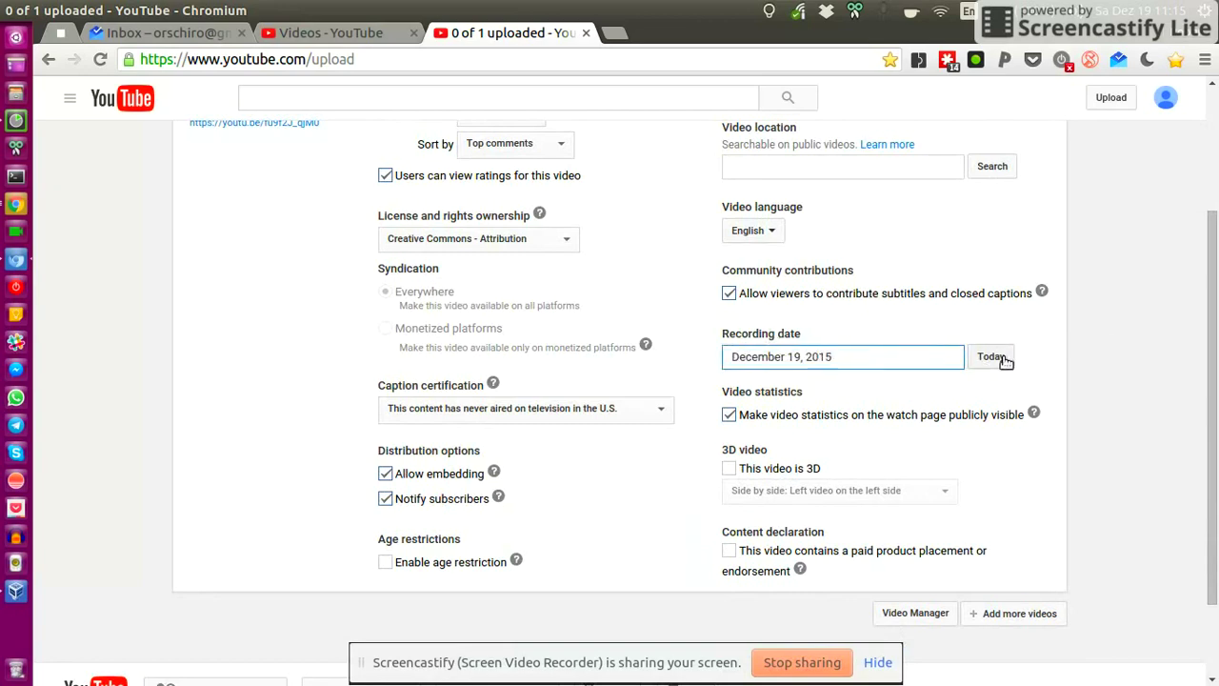
scroll(1149, 354, down, 3)
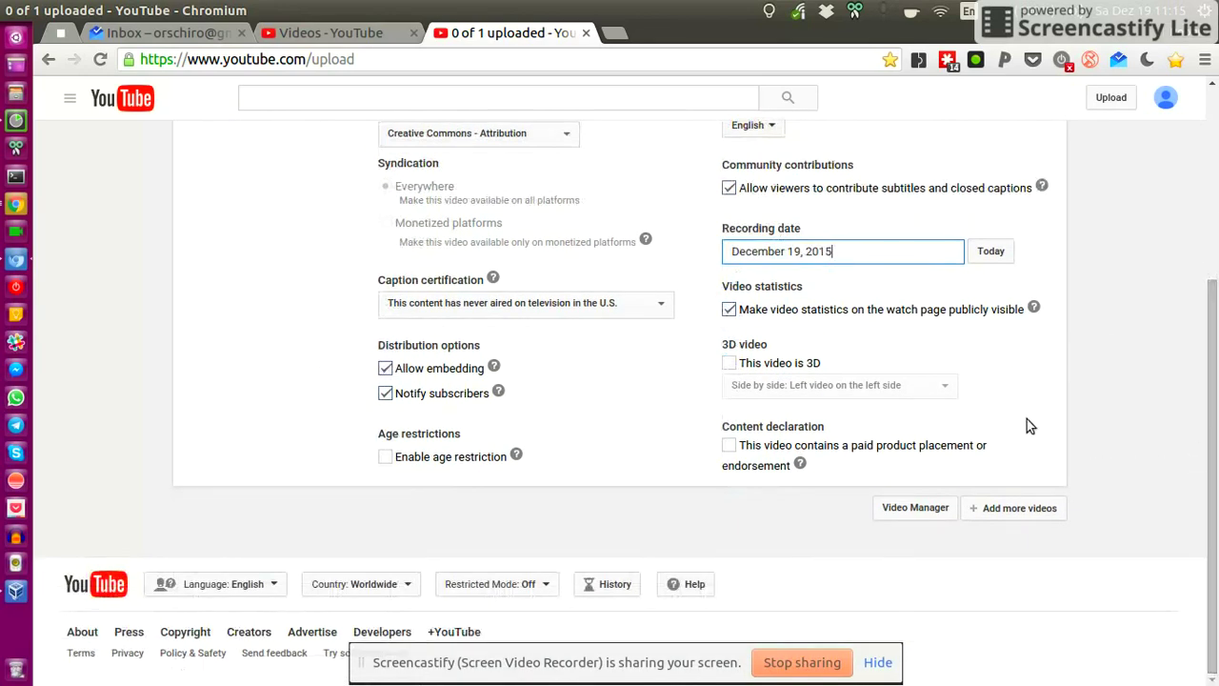
drag(1215, 449, 1216, 181)
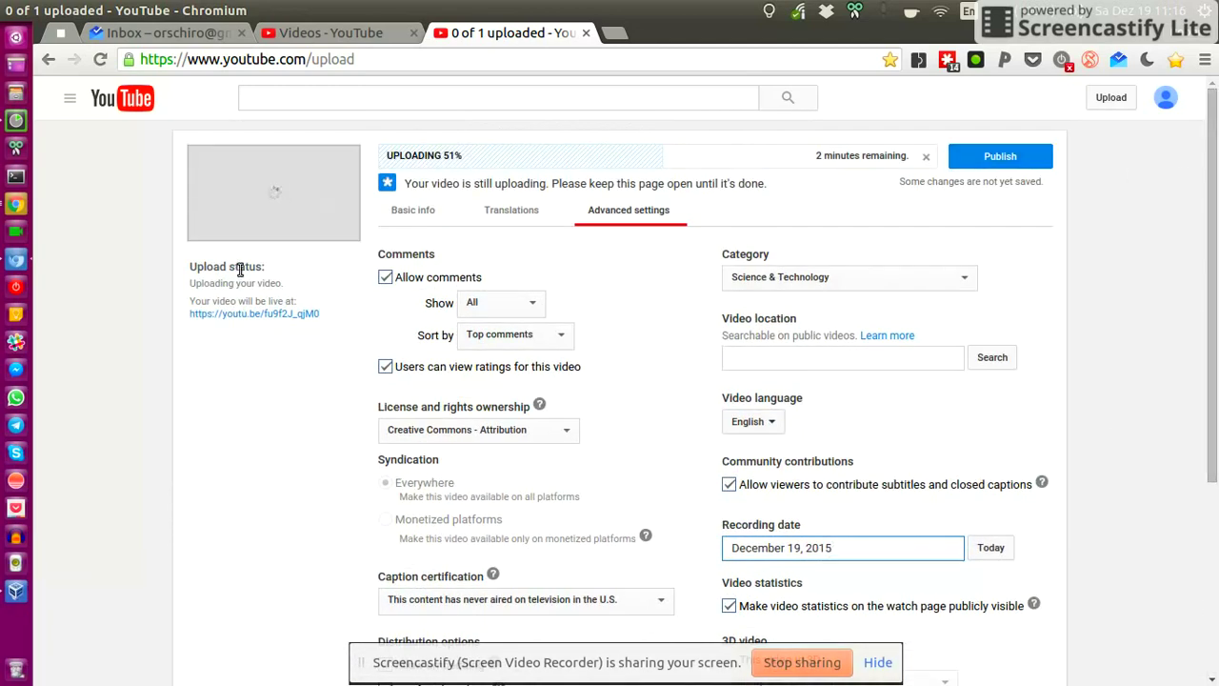
click(406, 213)
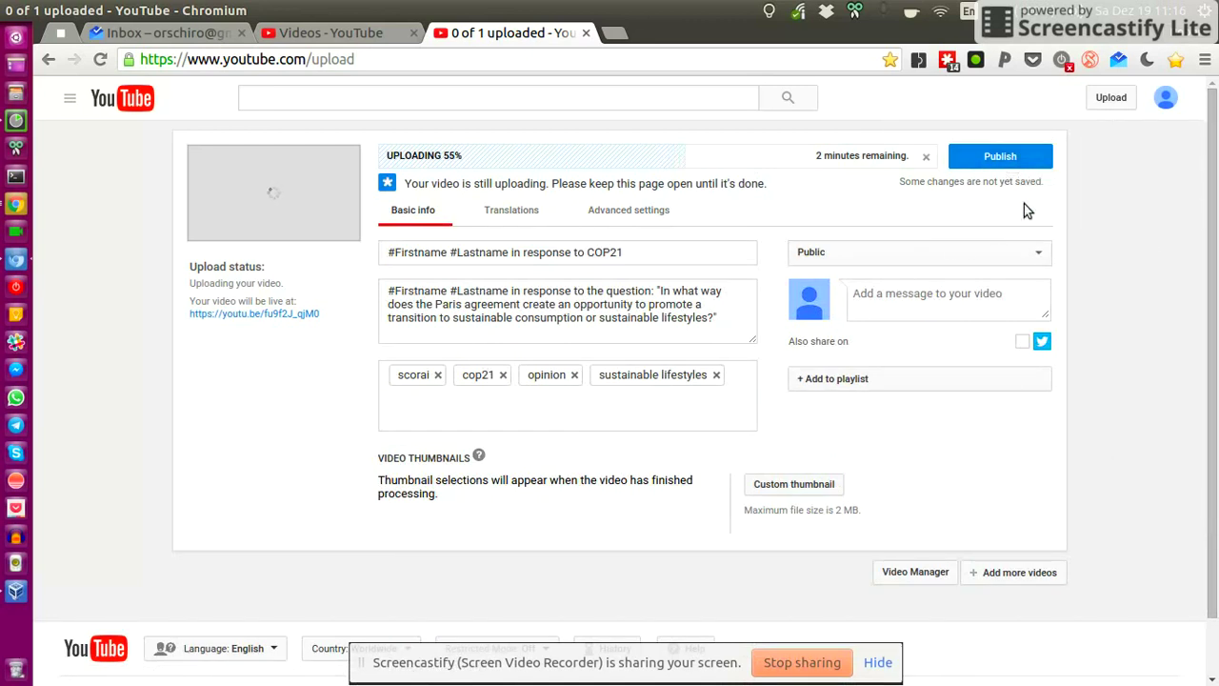
- Scroll the Basic info tab to check title, description and tags as the upload reaches 69%
scroll(1028, 181, down, 2)
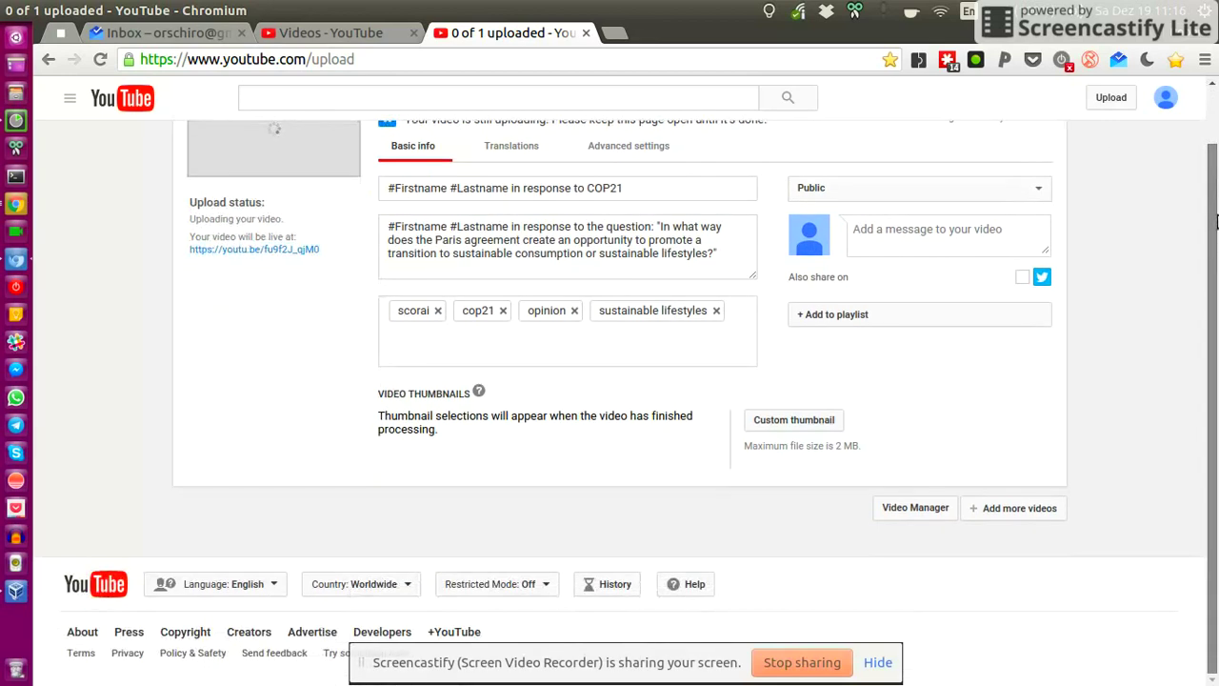
scroll(1014, 90, up, 2)
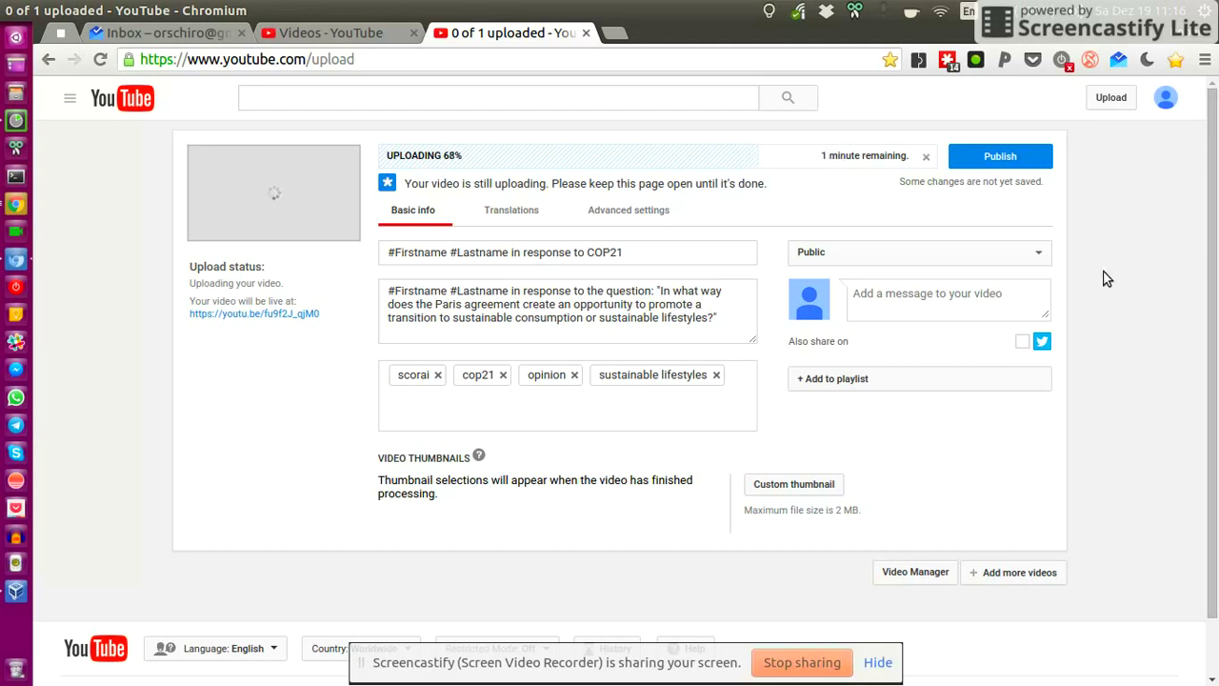
- Cancel the in-progress upload and reload the Video Manager list
click(926, 156)
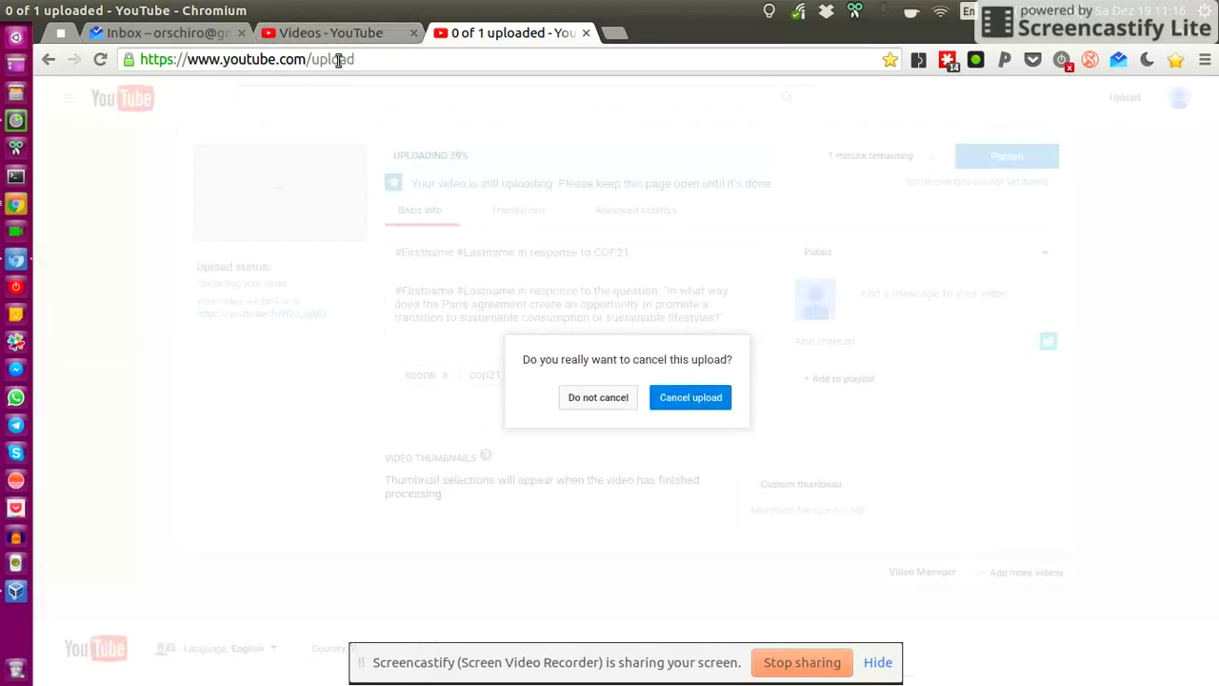
click(673, 397)
click(376, 33)
click(100, 59)
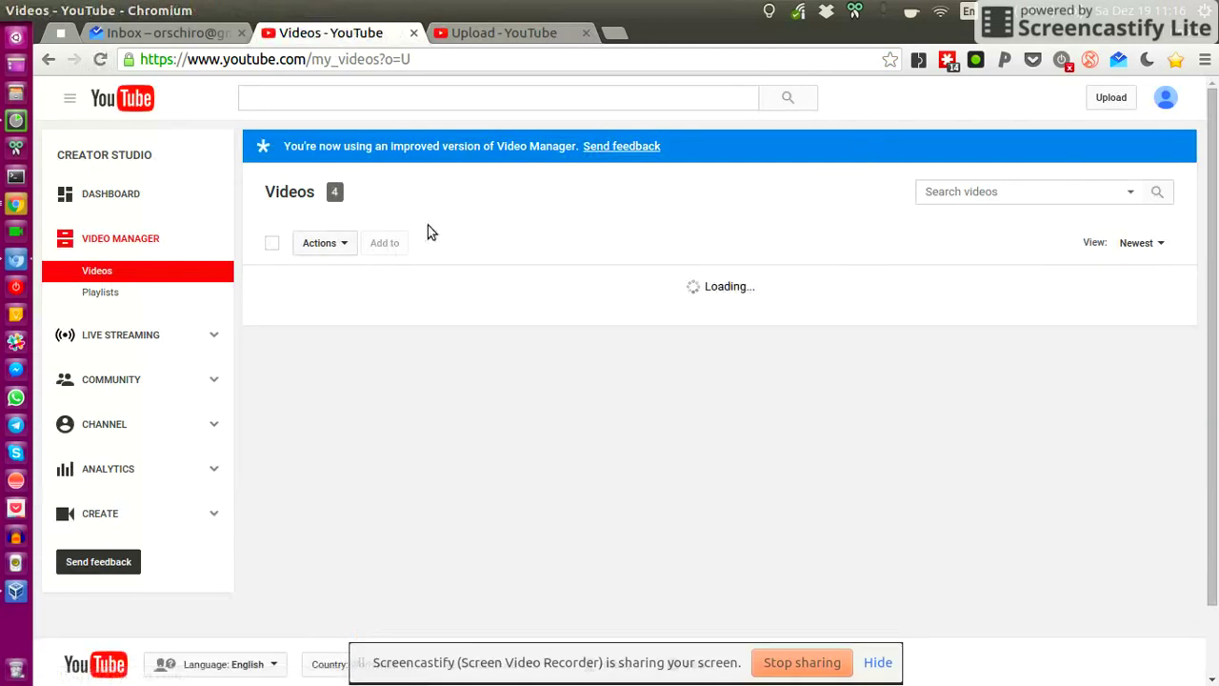
- Scroll through the uploaded videos list, then go to the channel's Playlists page
scroll(1108, 346, down, 1)
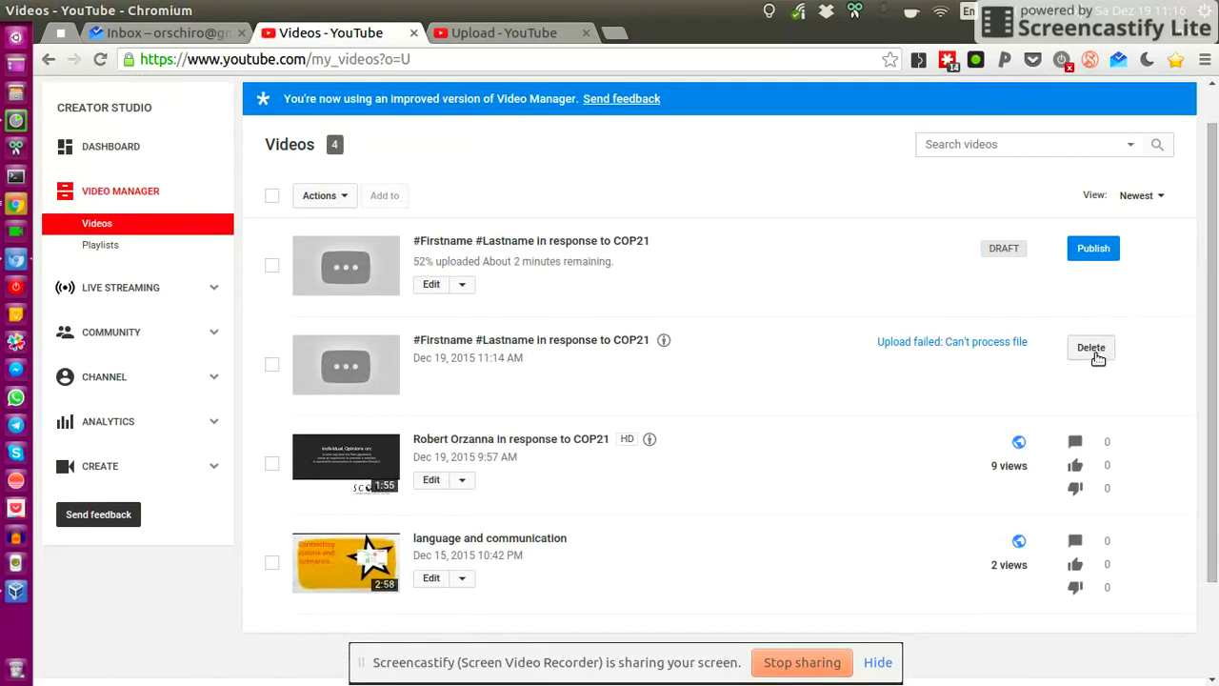
scroll(778, 215, down, 2)
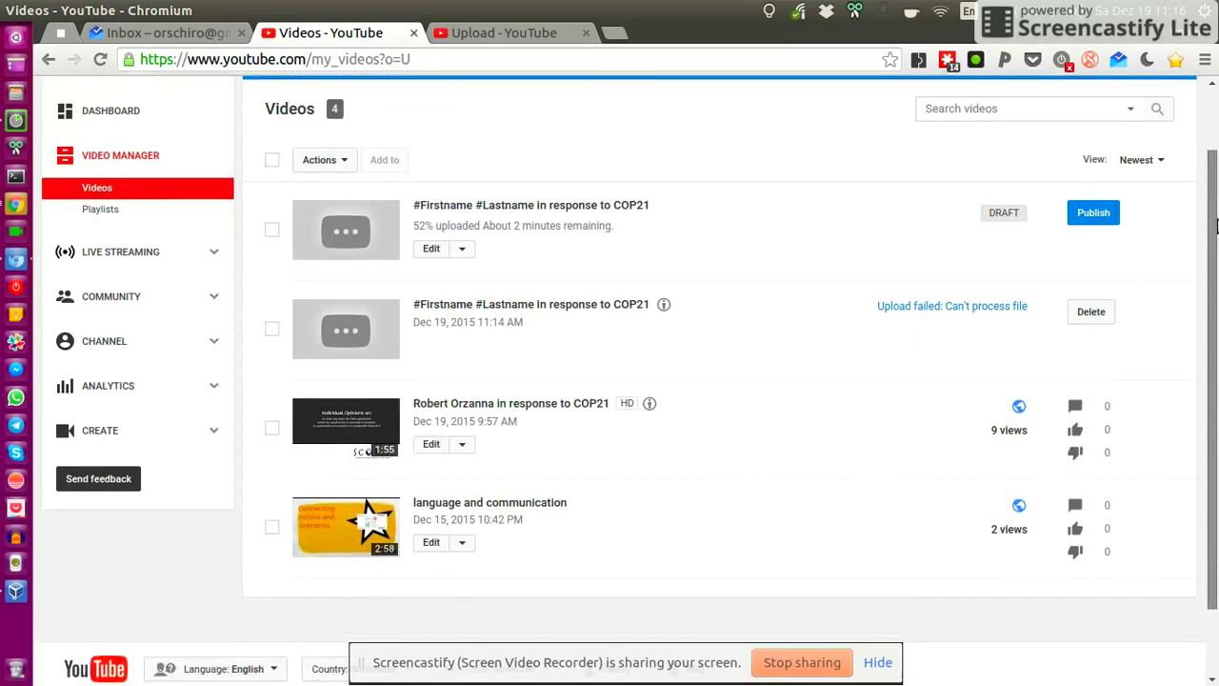
click(497, 369)
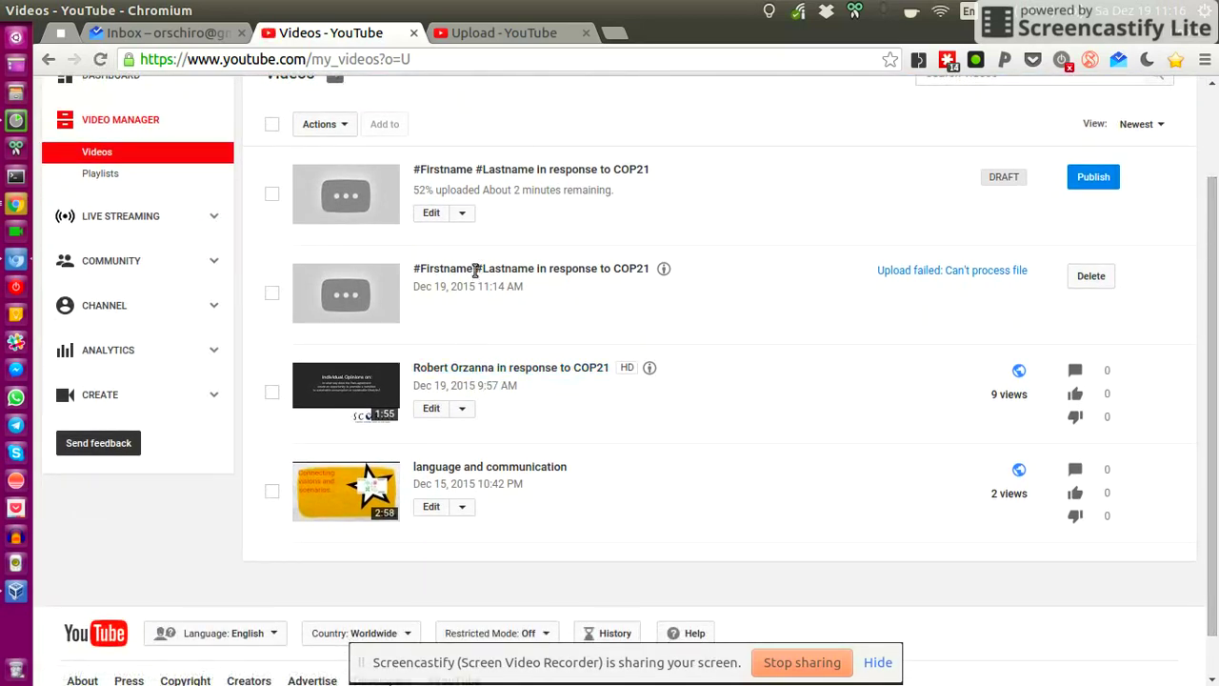
scroll(599, 335, up, 2)
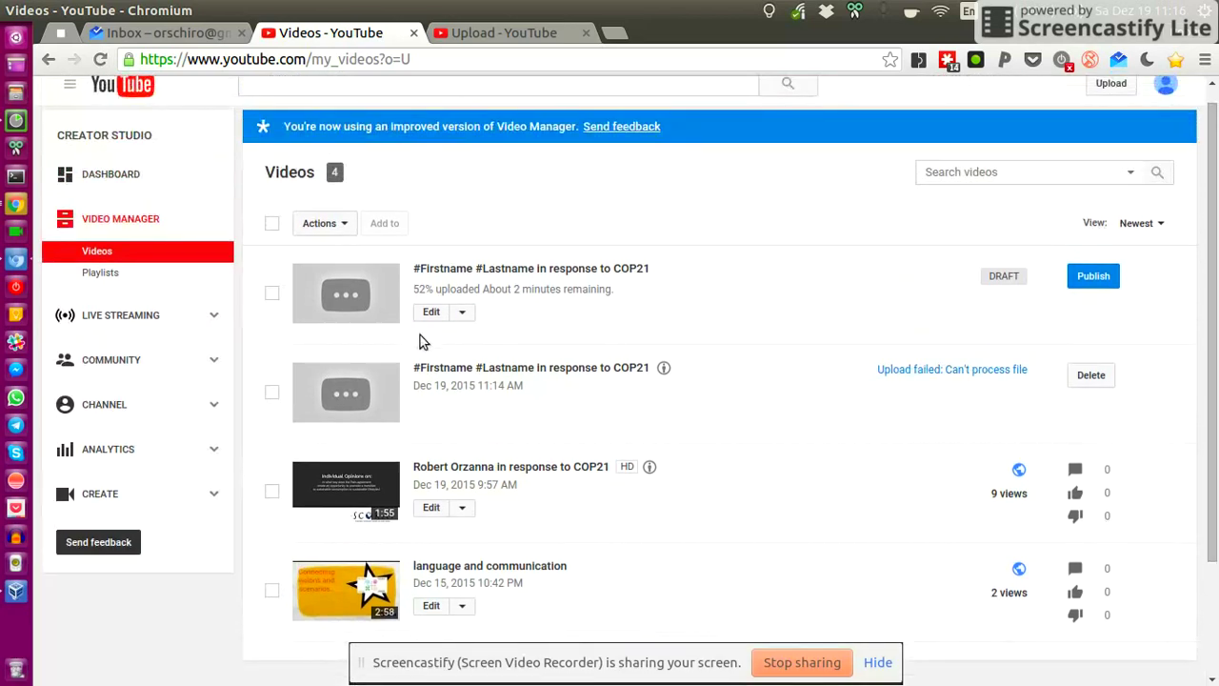
scroll(695, 215, up, 1)
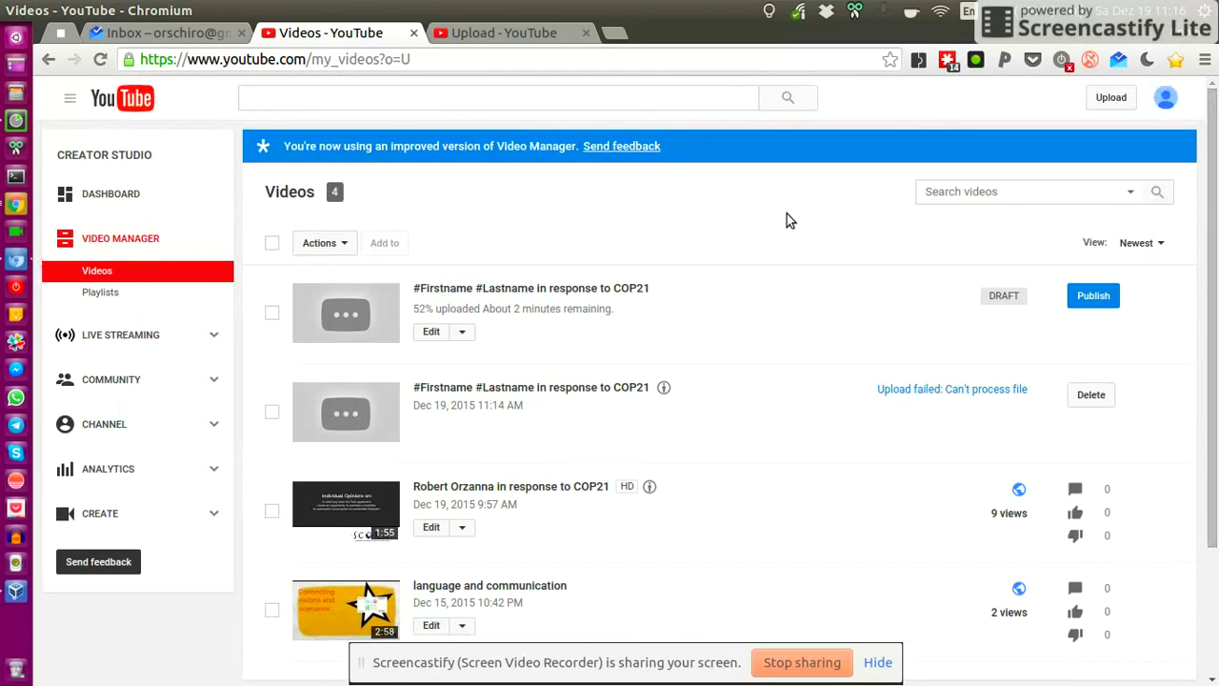
click(99, 272)
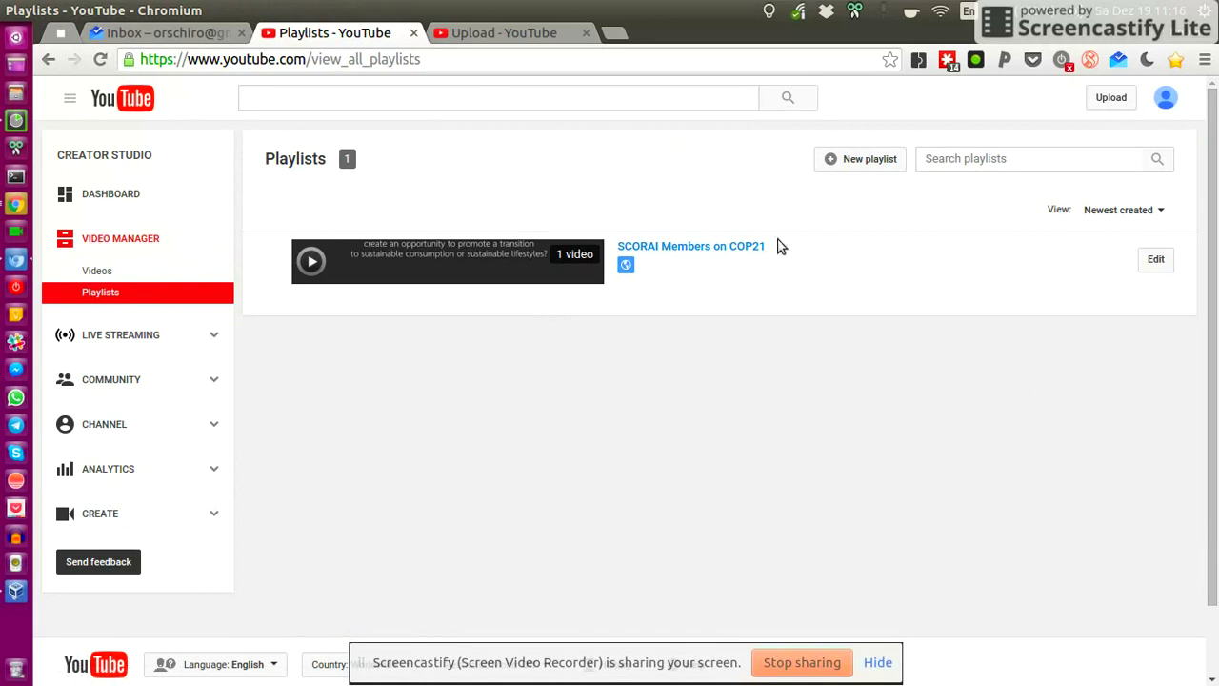
- Open the SCORAI Members on COP21 playlist and scroll its page to view the 1:55 video
click(713, 248)
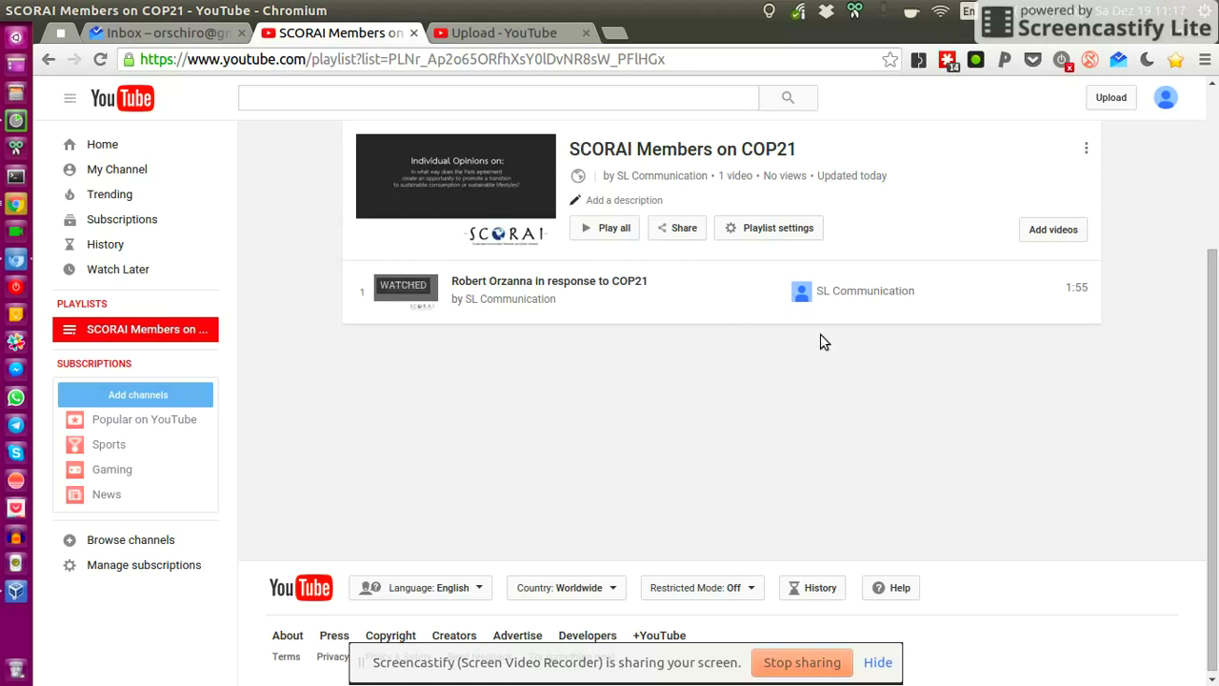
click(1215, 184)
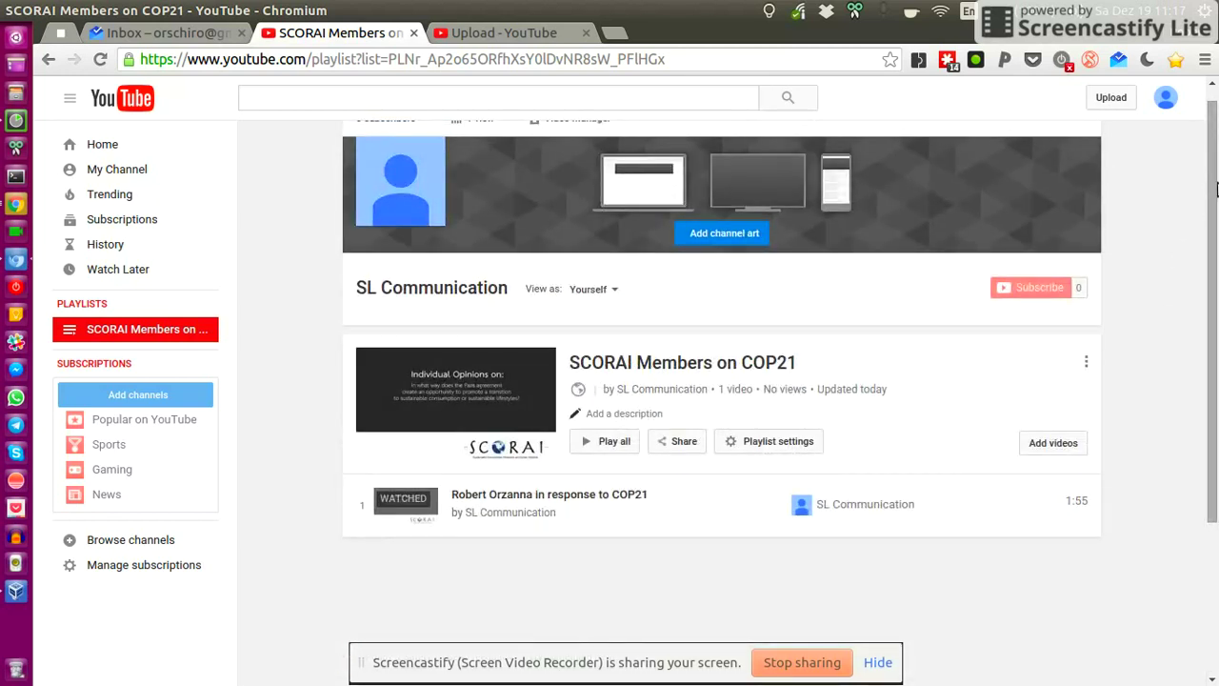
scroll(1215, 181, up, 1)
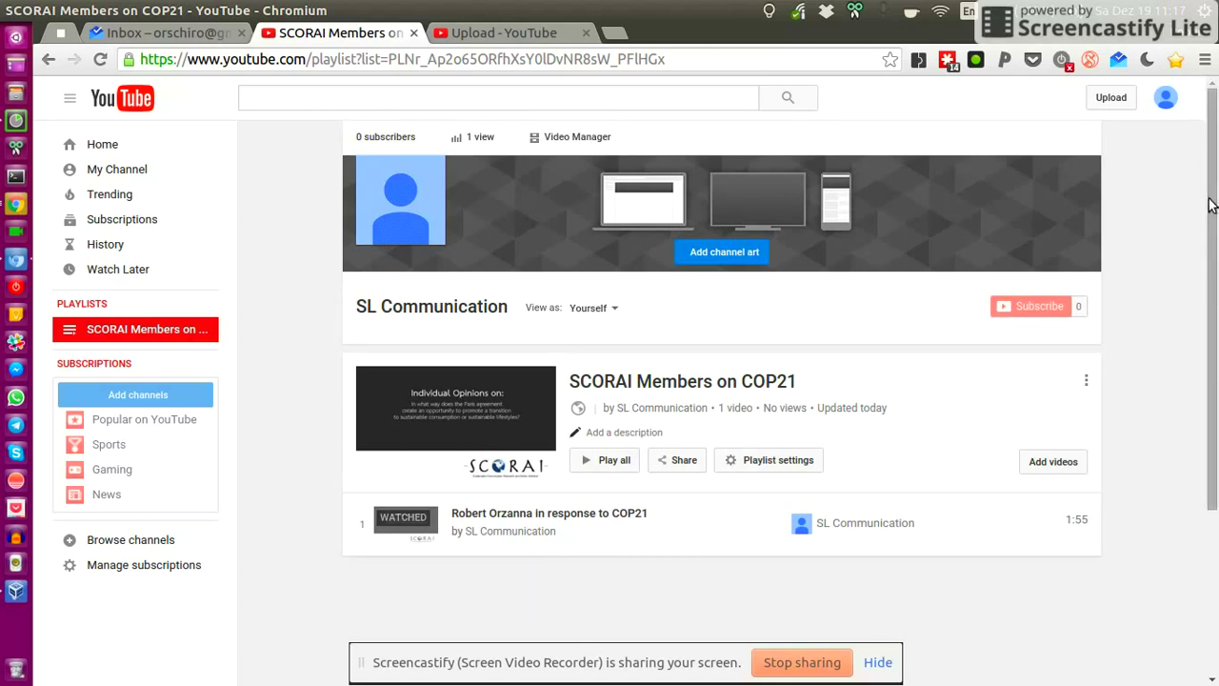
scroll(1213, 199, down, 1)
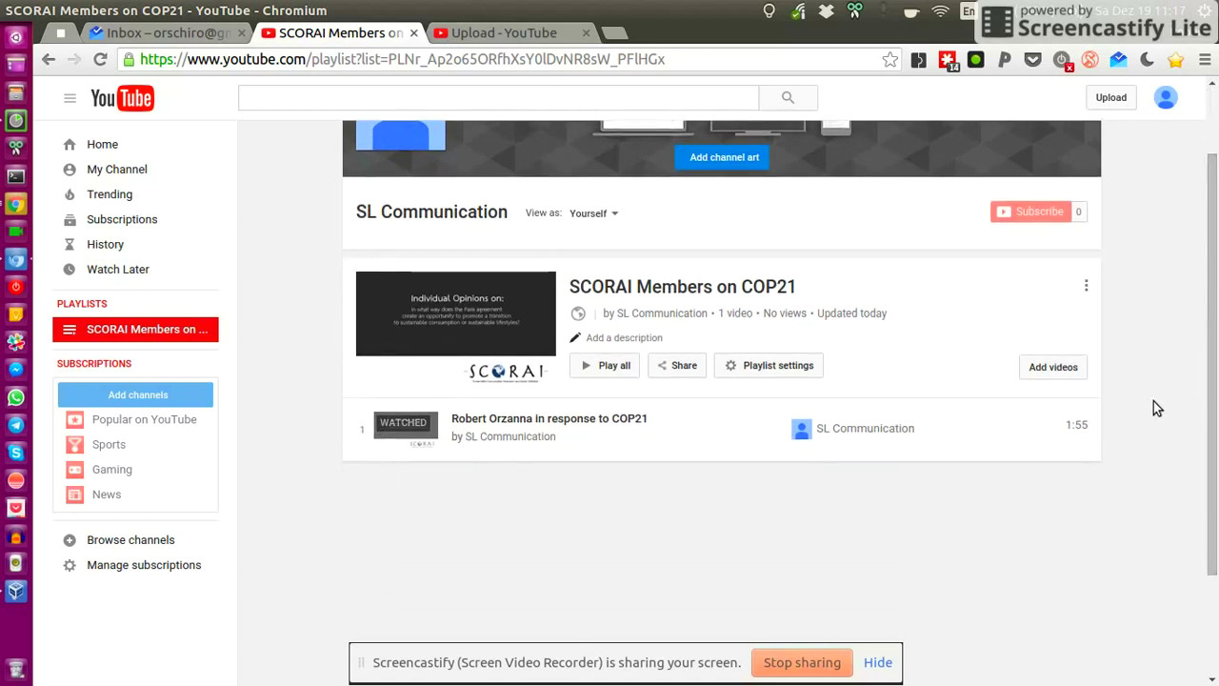
mouse_move(1084, 441)
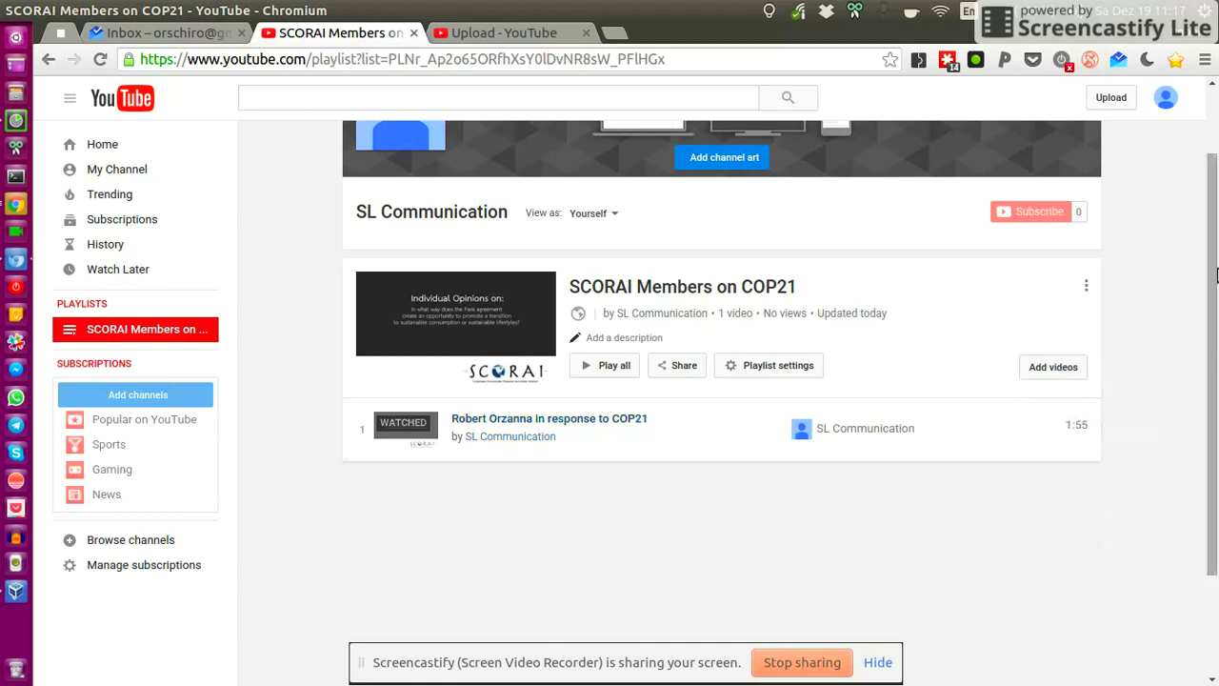
scroll(1217, 276, up, 1)
scroll(1217, 262, down, 1)
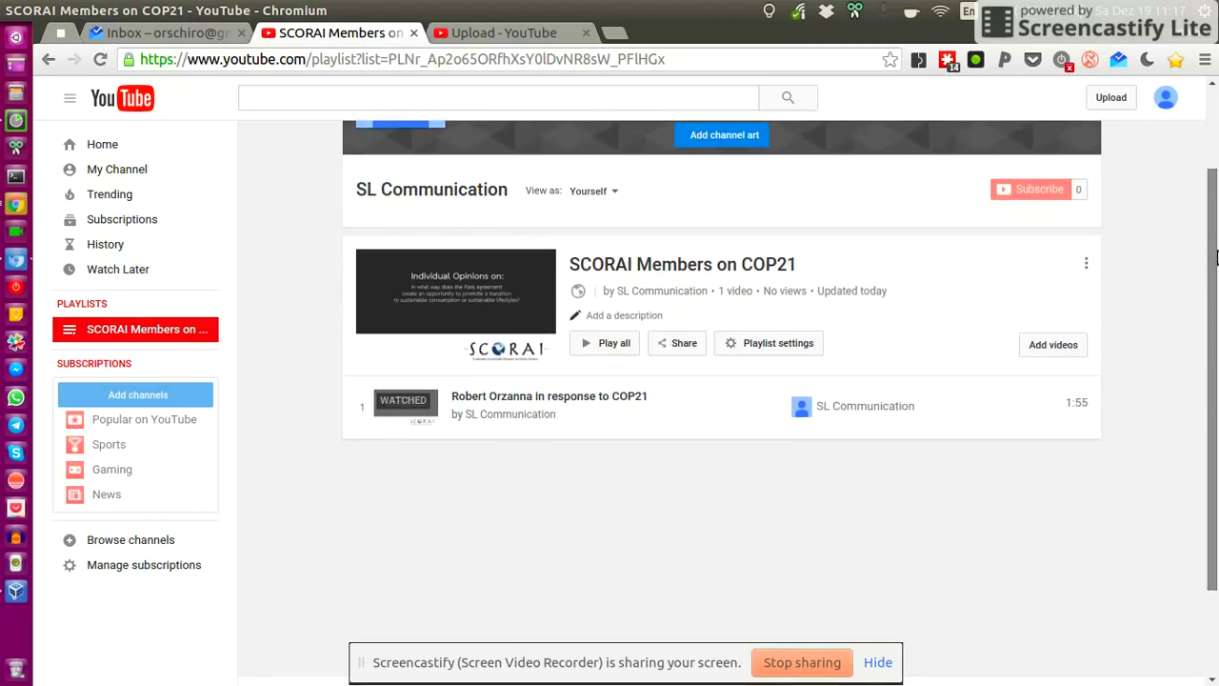
scroll(1217, 257, up, 1)
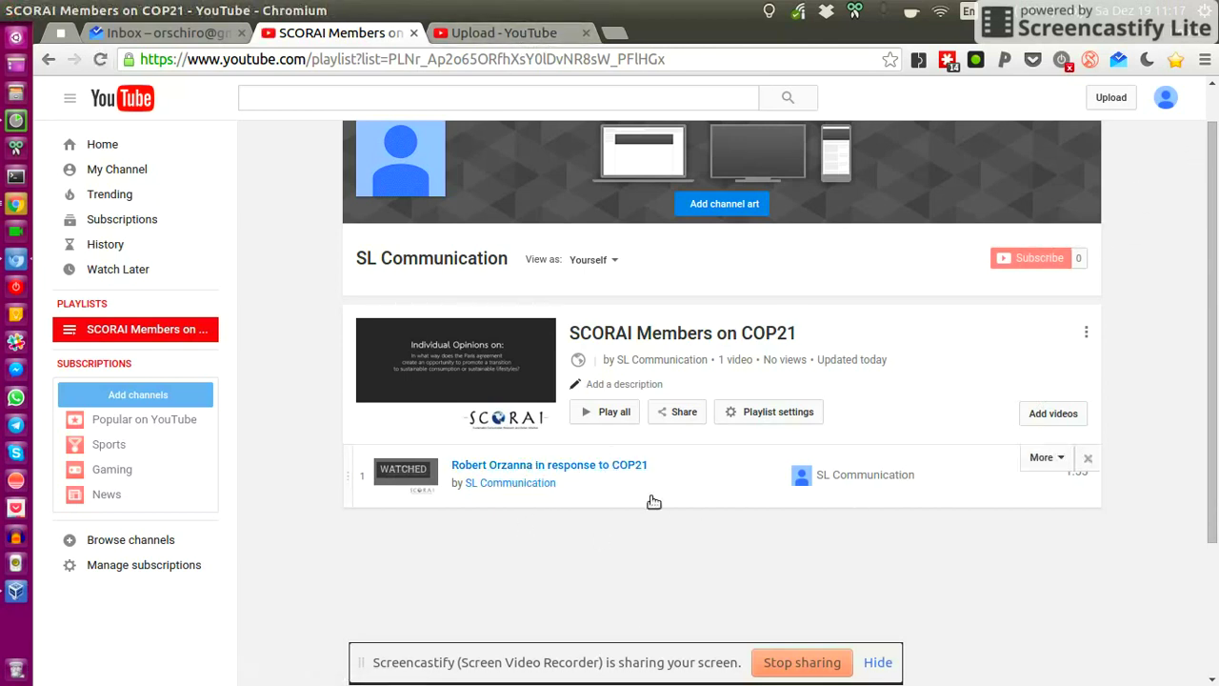
- Play the COP21 response video in a new tab, scroll its page, and return to the playlist
middle_click(538, 464)
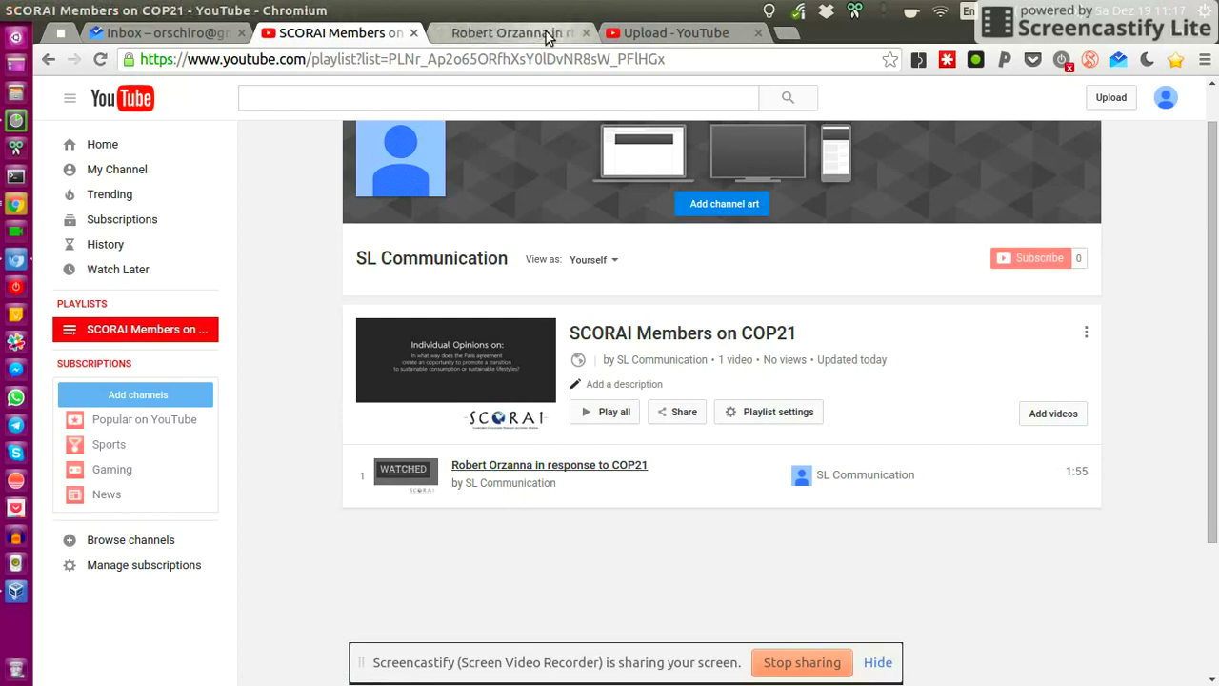
click(538, 36)
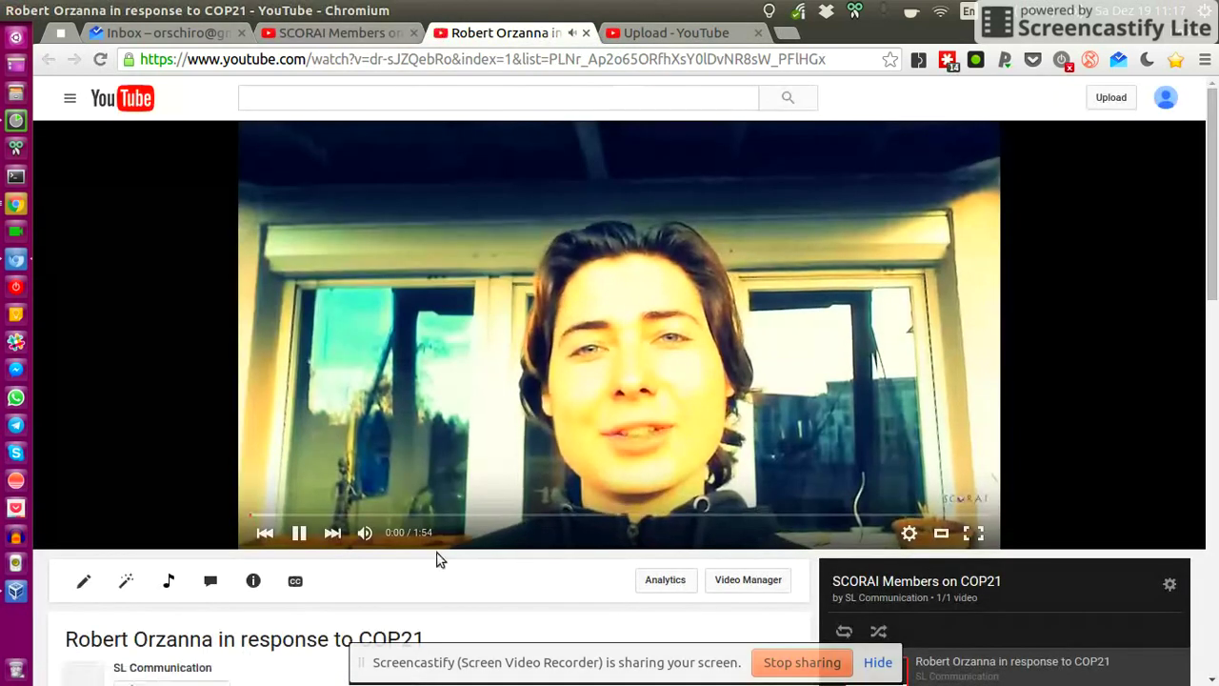
scroll(1036, 308, down, 1)
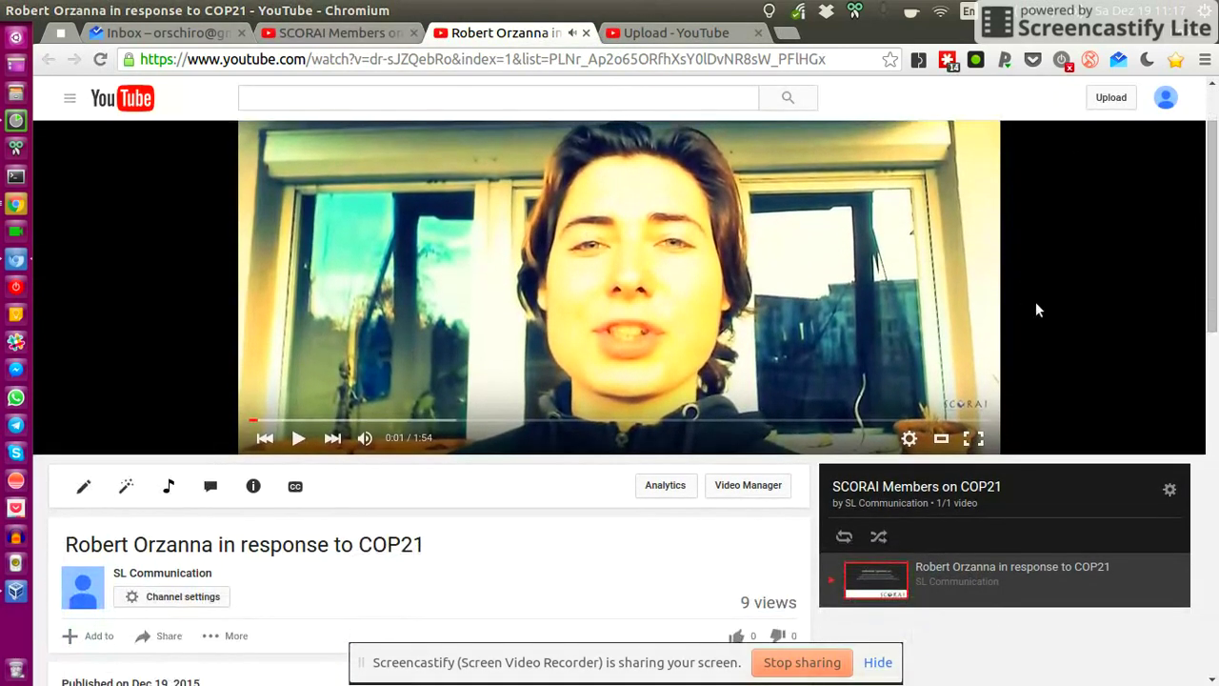
scroll(1036, 308, up, 1)
scroll(1143, 238, down, 3)
scroll(1216, 141, up, 3)
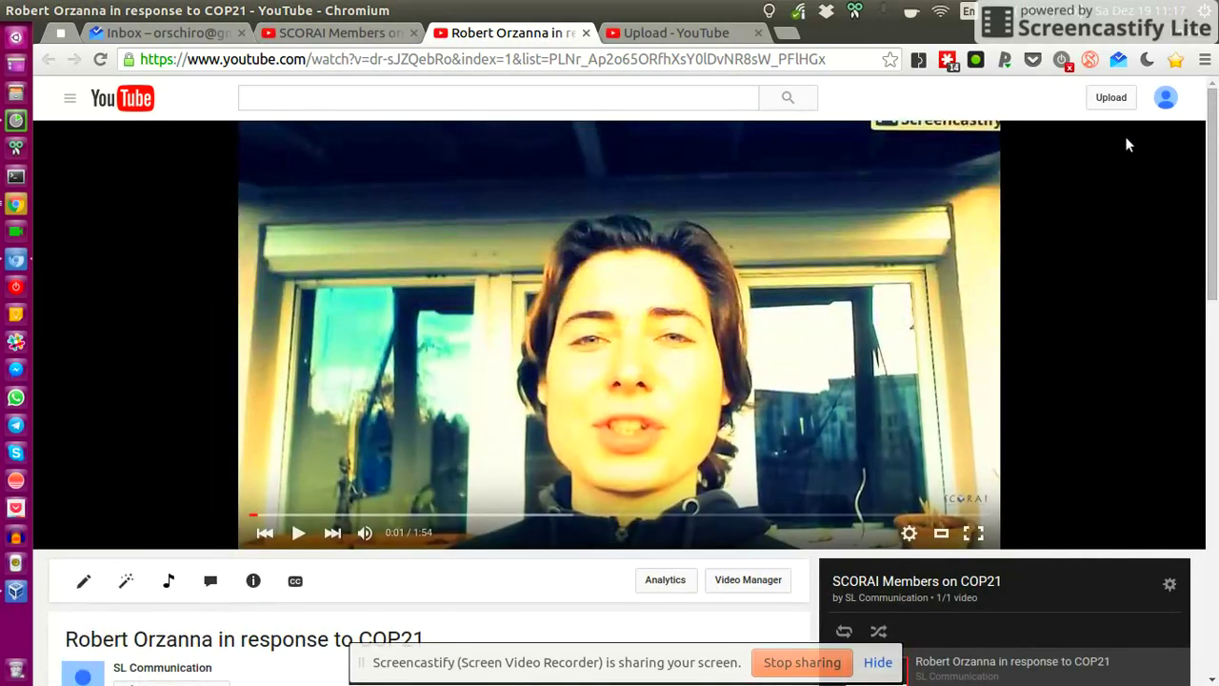
drag(1214, 158, 1216, 77)
click(341, 34)
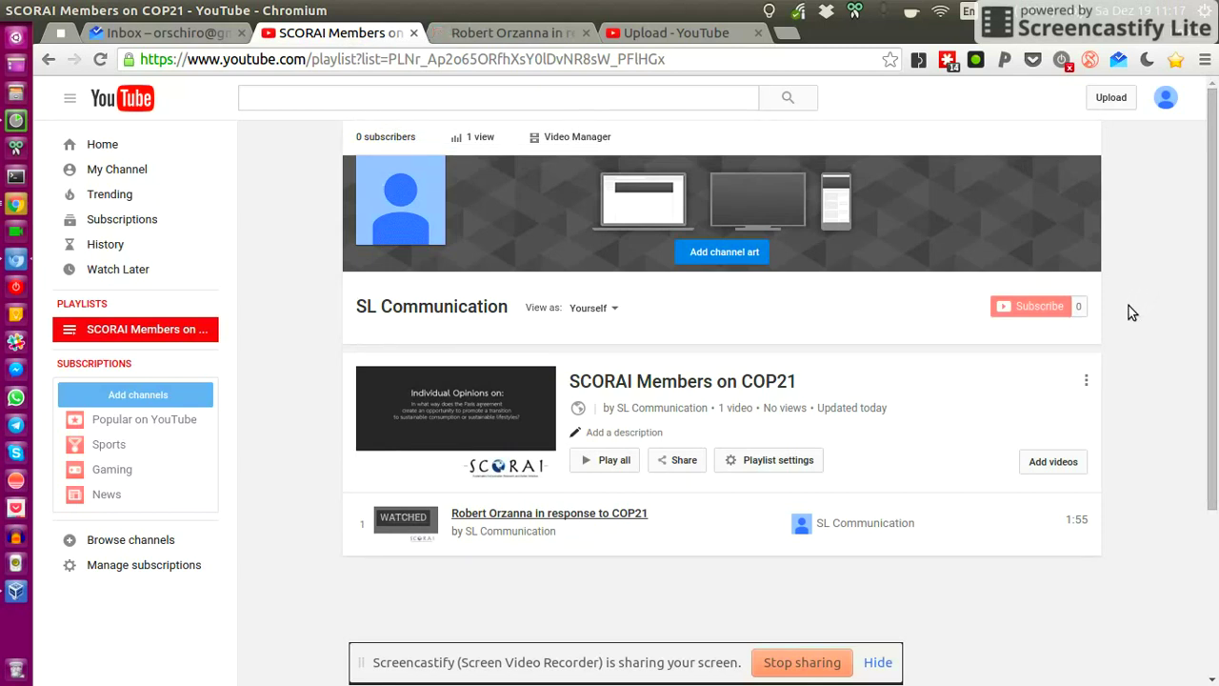
- Start a new Chromium tab with the account's Gmail address entered in the address bar
click(783, 36)
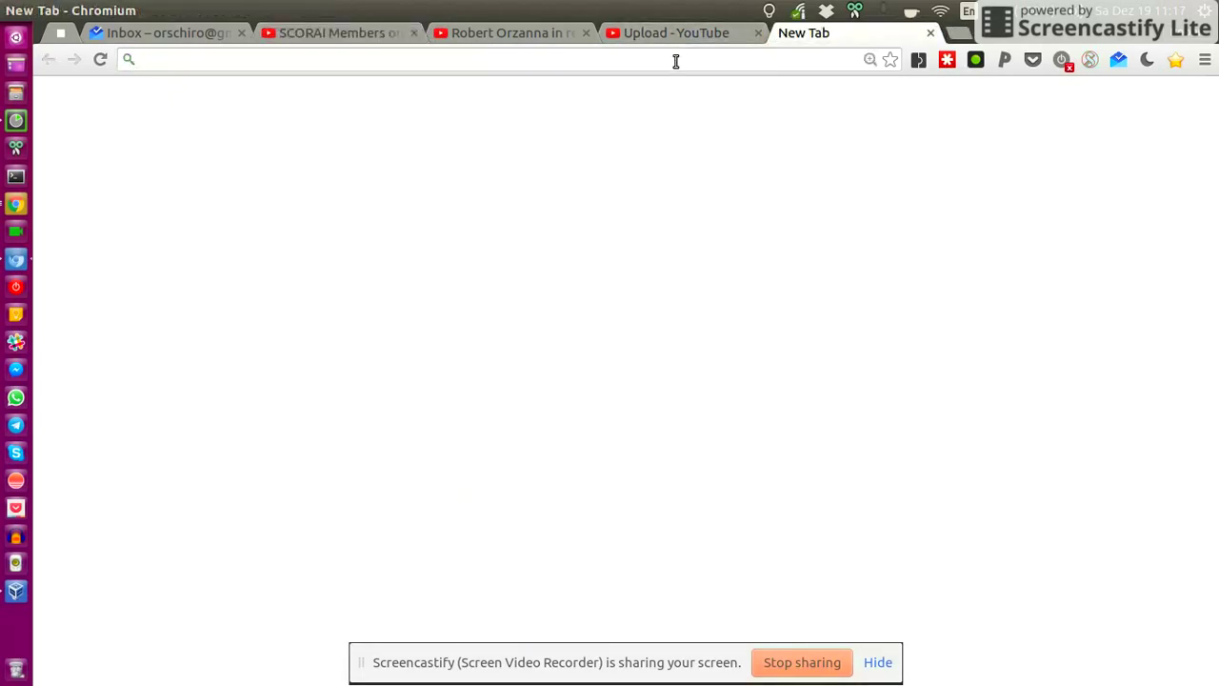
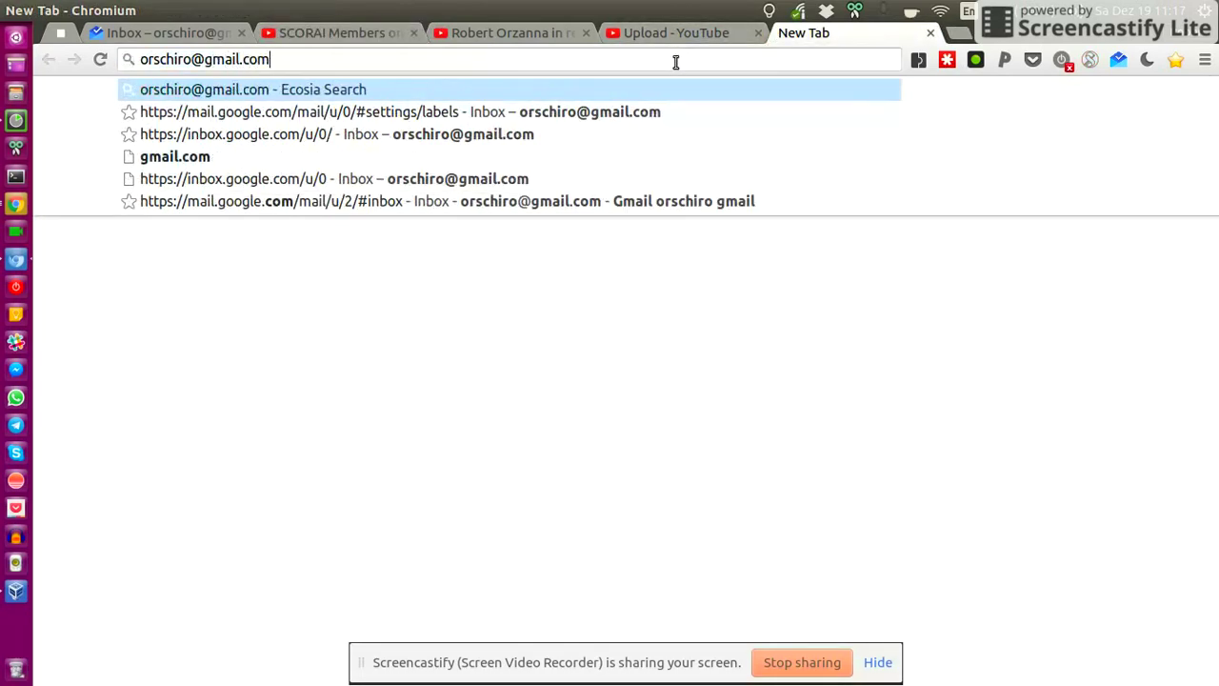